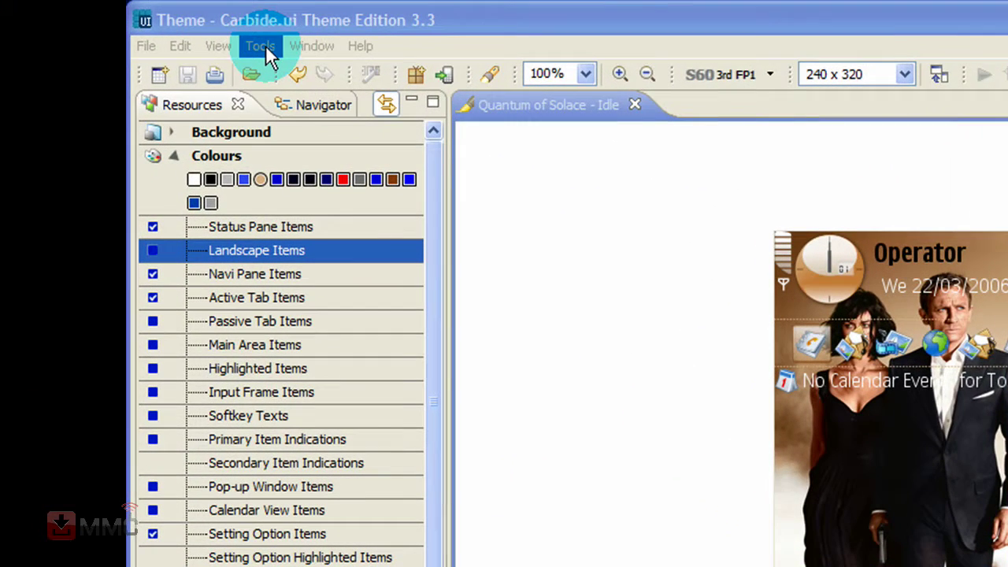
# Open the package transfer installer for the connected phone and widen the Name column of the computer's file list
pyautogui.click(260, 46)
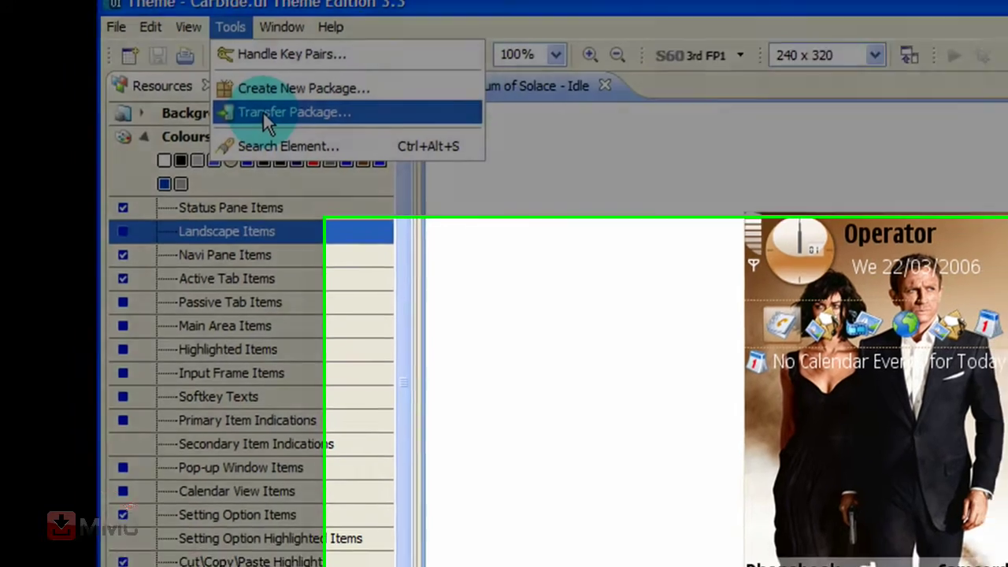
pyautogui.click(300, 131)
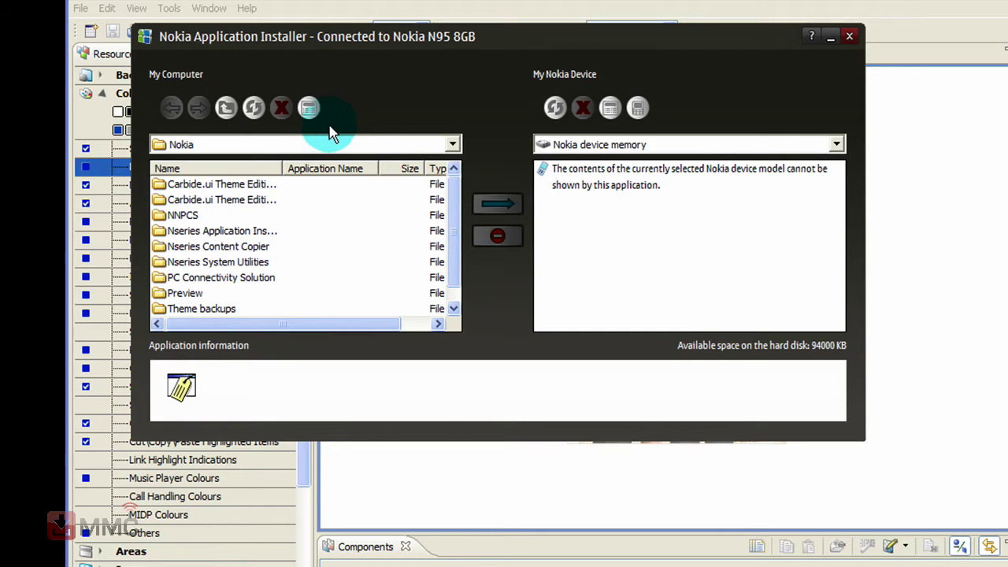
pyautogui.click(264, 149)
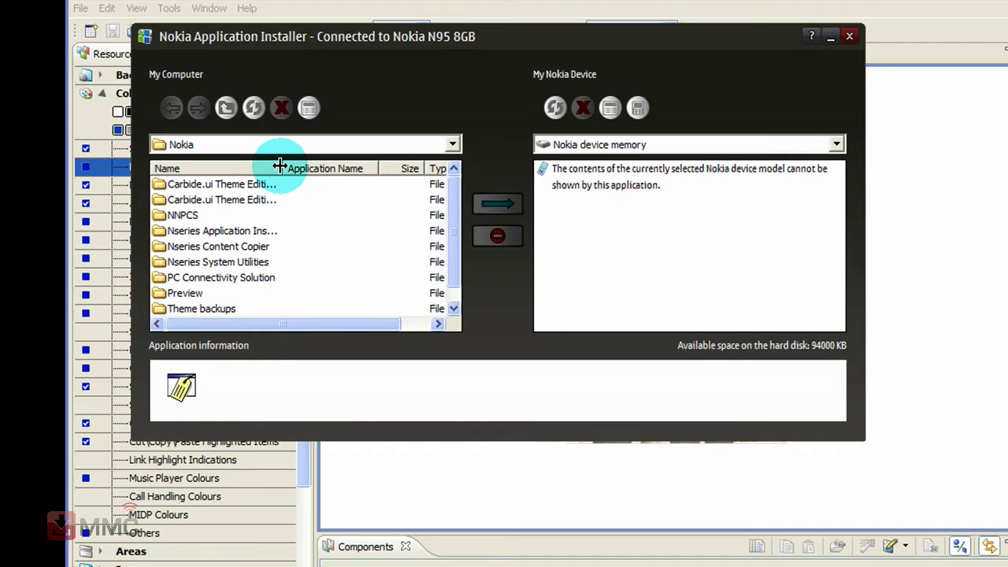
pyautogui.moveTo(281, 167); pyautogui.dragTo(334, 163)
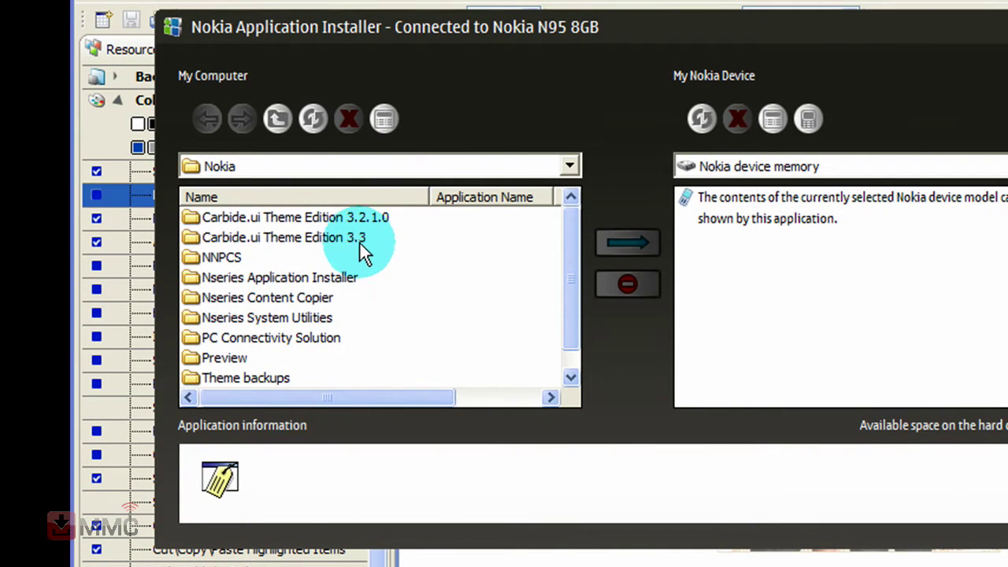
# Transfer Quantum of Solace.sis from the Quantum of Solace folder in the Carbide.ui Theme Edition 3.3 workspace to the phone
pyautogui.doubleClick(297, 235)
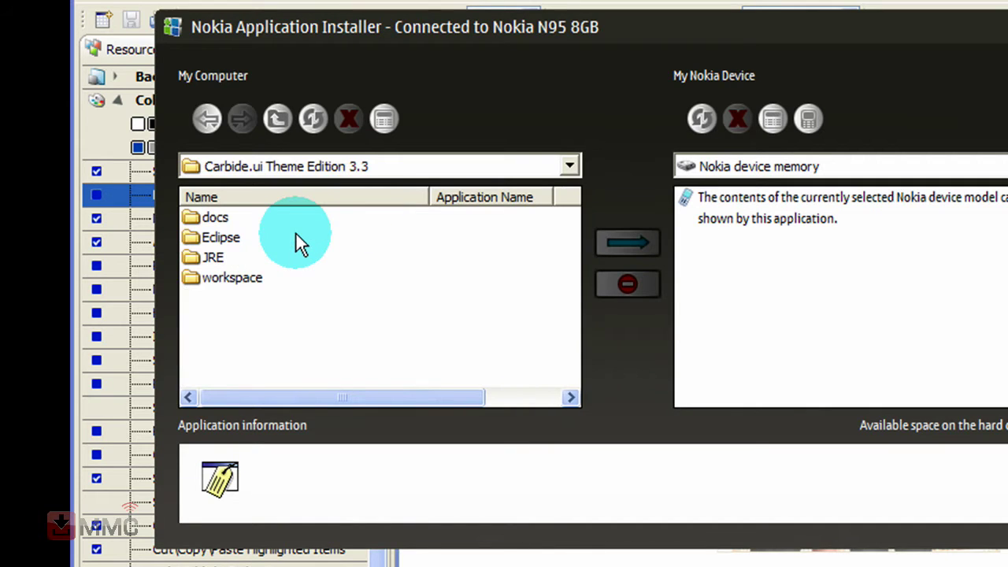
pyautogui.doubleClick(243, 277)
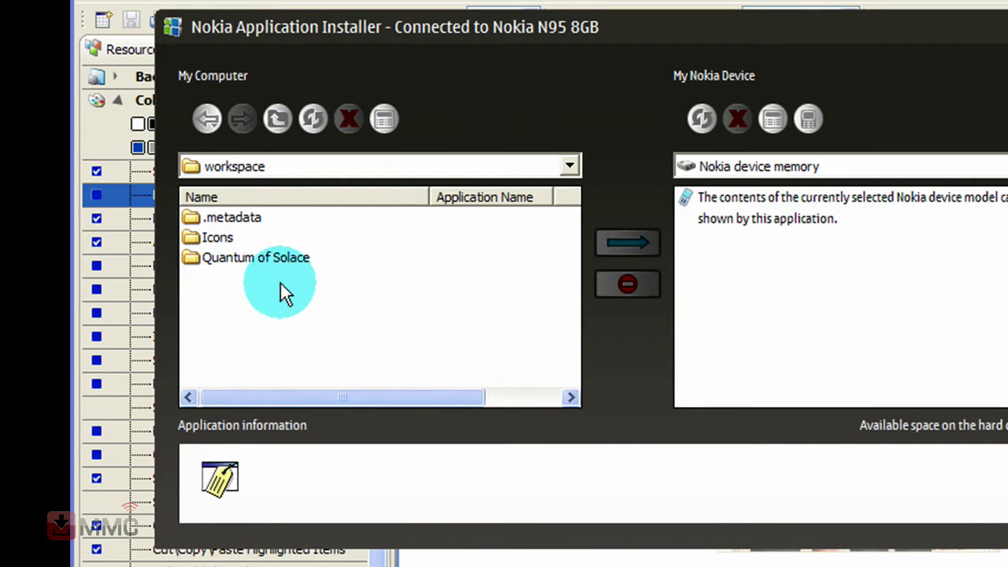
pyautogui.doubleClick(238, 257)
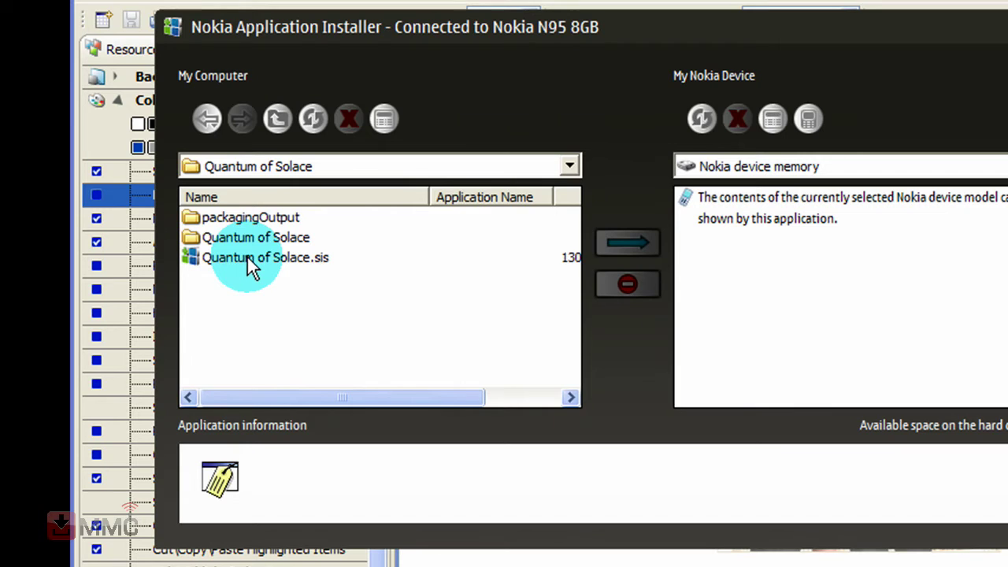
pyautogui.click(248, 258)
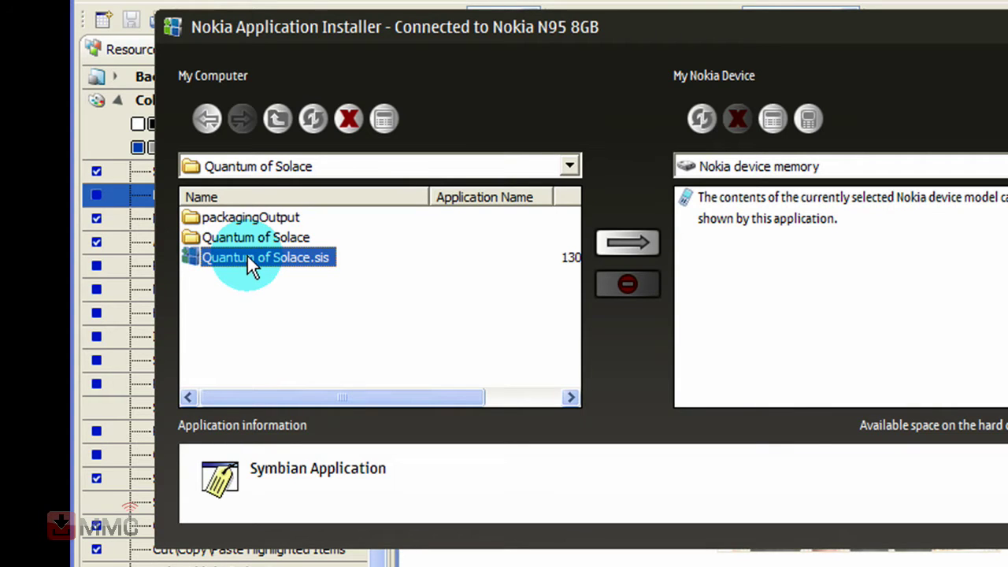
pyautogui.click(632, 242)
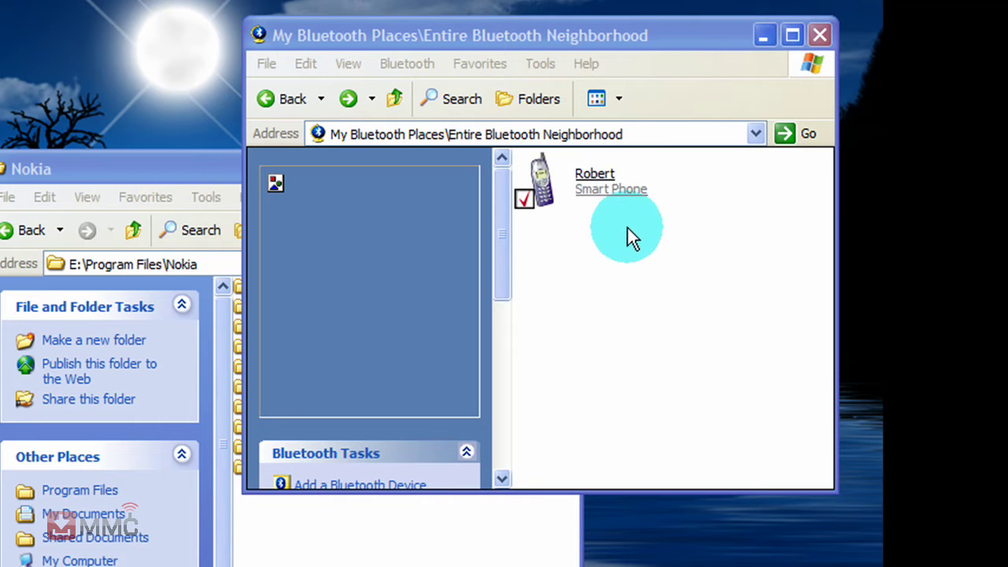
# In the Bluetooth neighborhood window, browse the phone's OBEX File Transfer service to the contents of its E: drive
pyautogui.click(601, 187)
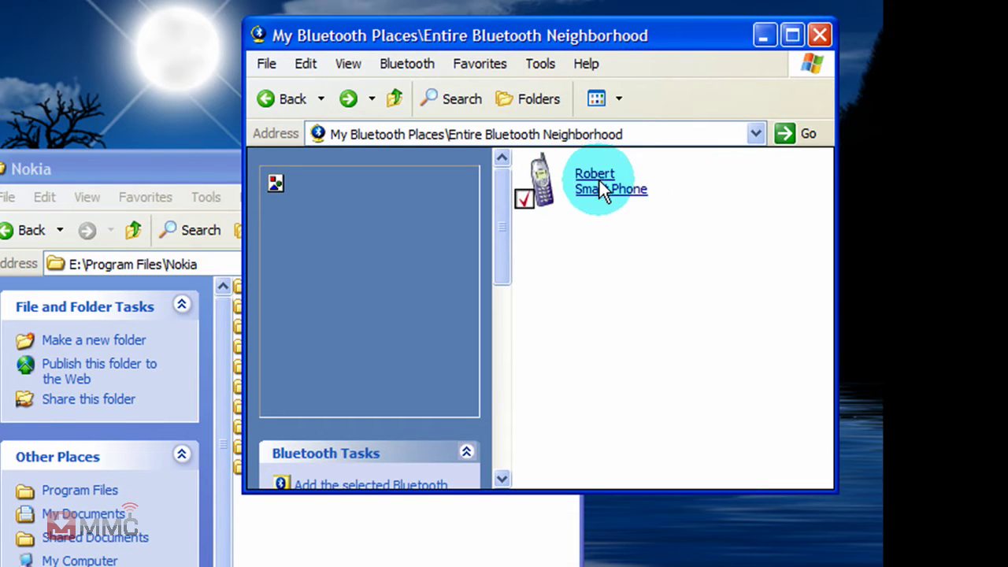
pyautogui.click(601, 187)
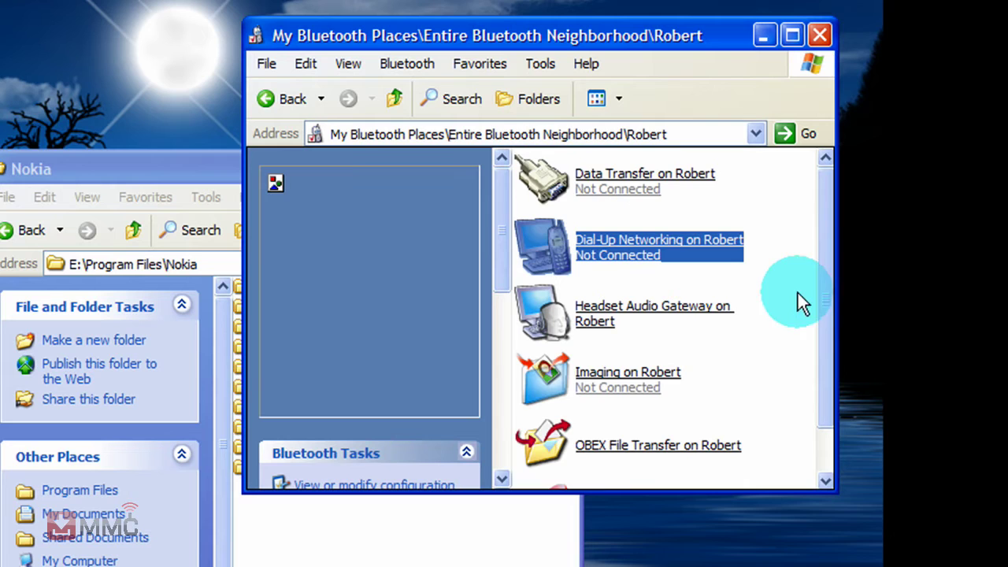
pyautogui.moveTo(826, 293); pyautogui.dragTo(805, 357)
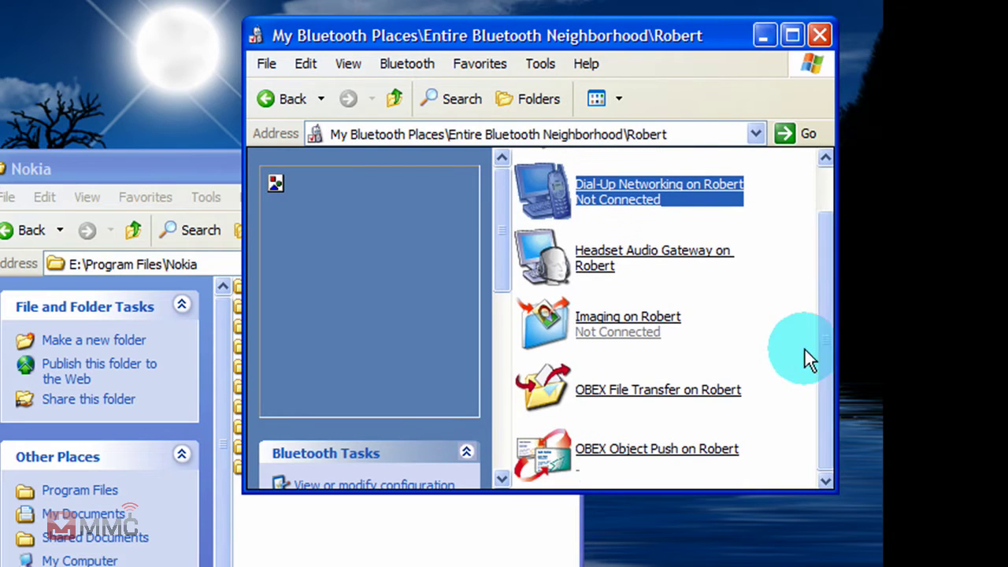
pyautogui.click(728, 387)
pyautogui.click(684, 401)
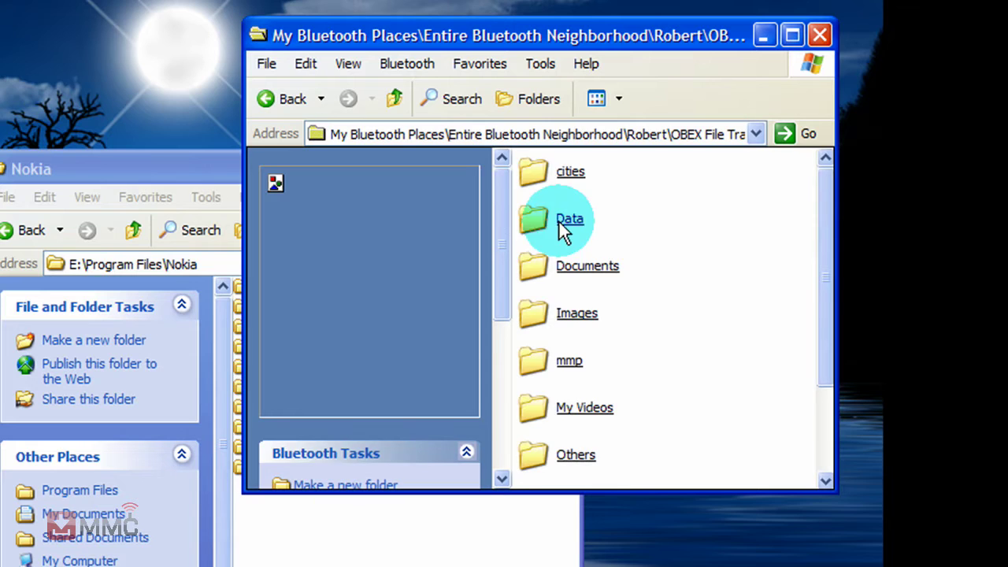
pyautogui.moveTo(820, 209); pyautogui.dragTo(820, 275)
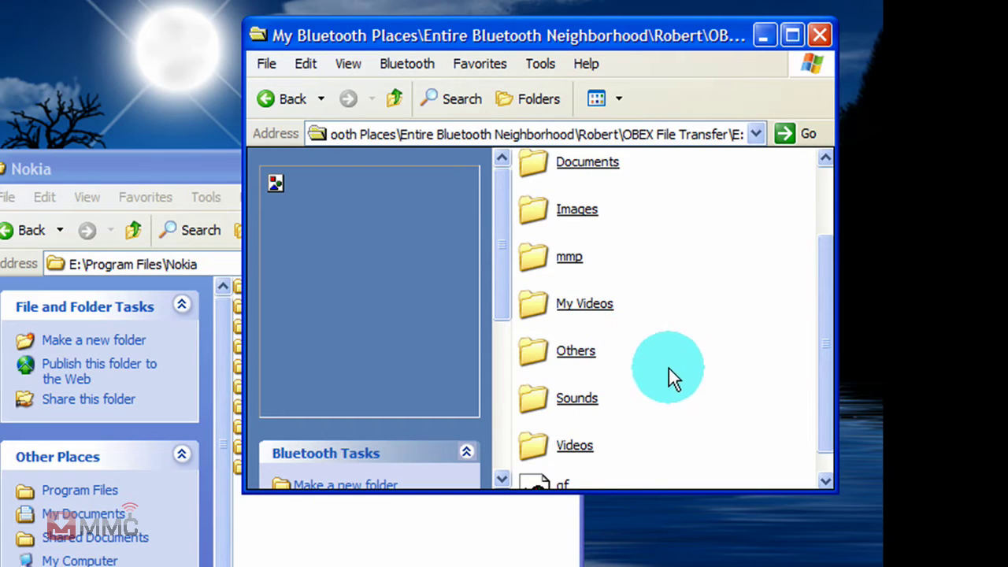
# In the Nokia program folder window, open the workspace\Quantum of Solace folder inside Carbide.ui Theme Edition 3.3
pyautogui.click(183, 197)
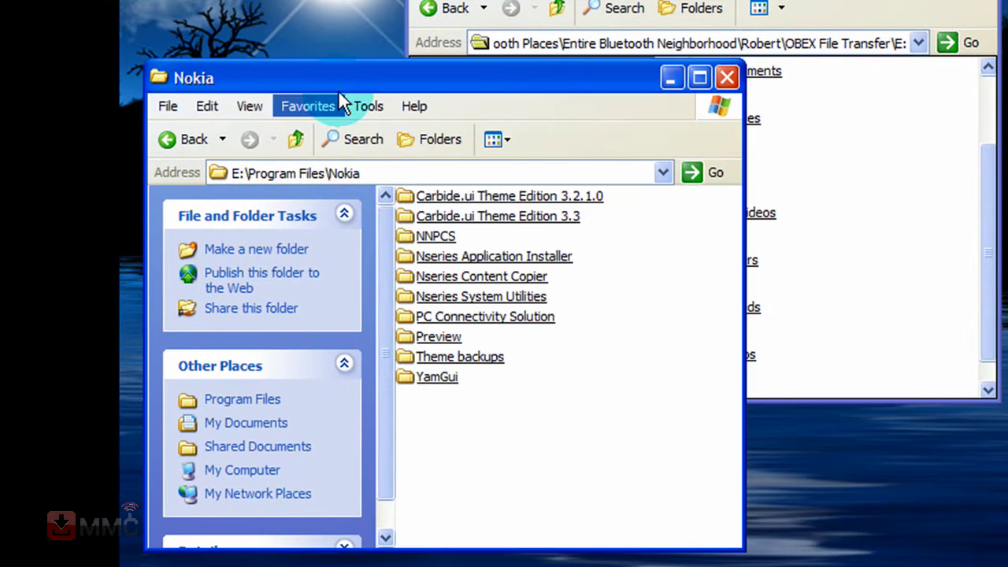
pyautogui.moveTo(596, 230)
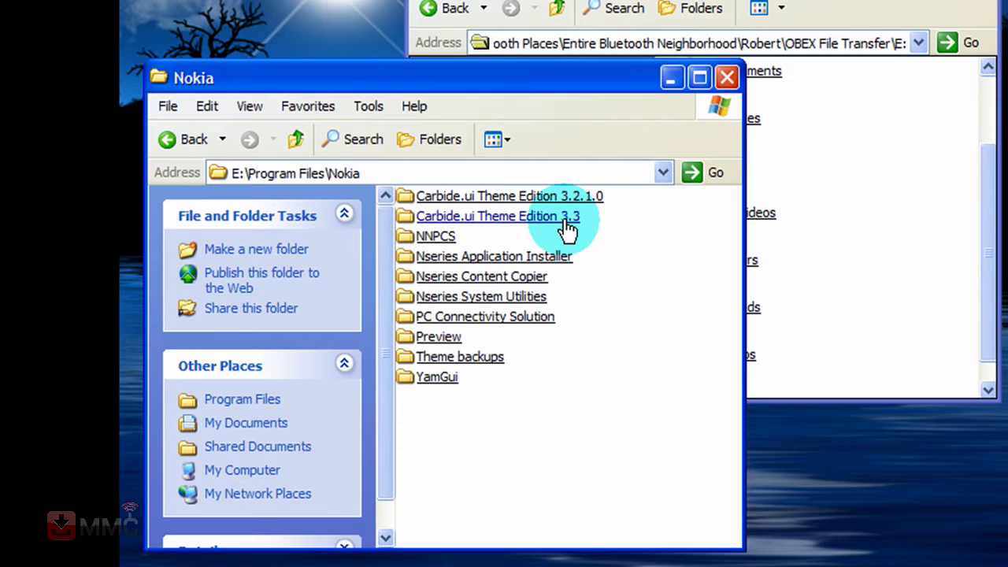
pyautogui.click(567, 227)
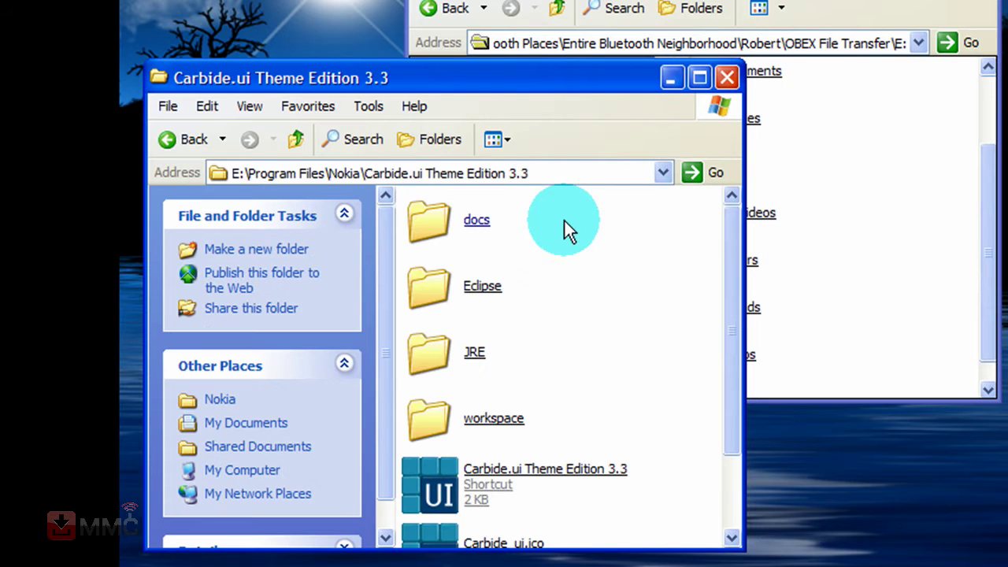
pyautogui.click(495, 422)
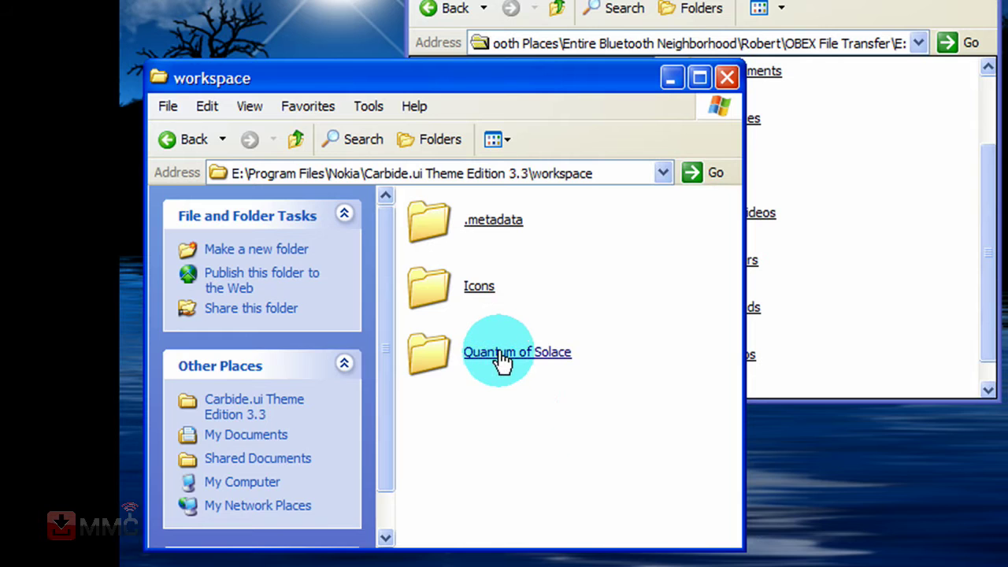
pyautogui.moveTo(500, 356)
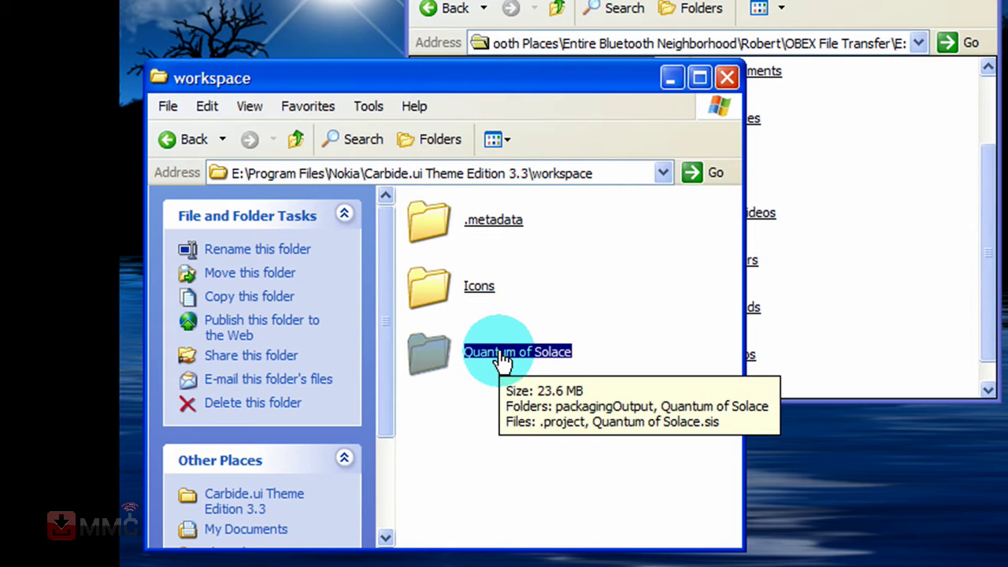
pyautogui.click(501, 356)
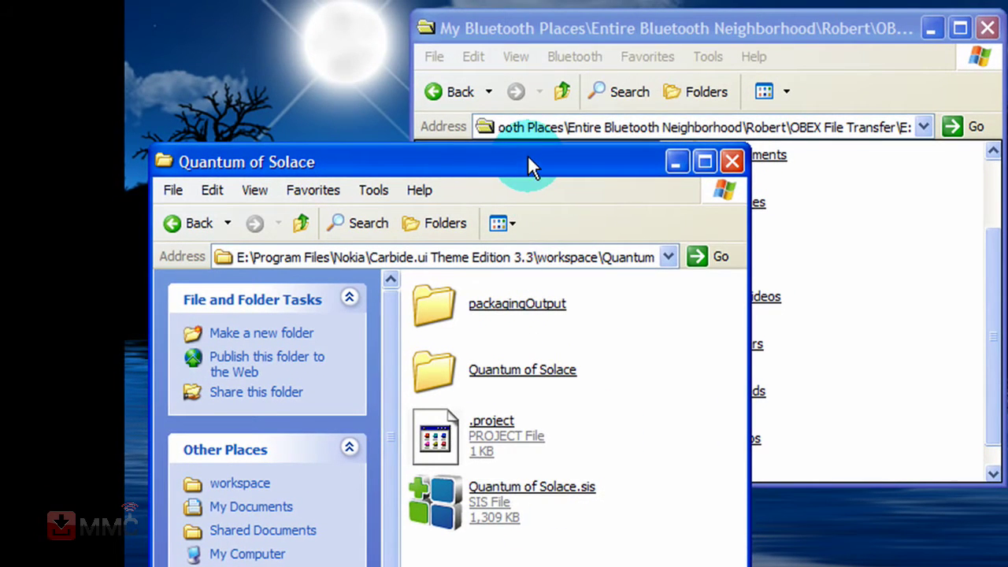
# Place the two folder windows side by side and copy Quantum of Solace.sis to the phone's E: drive, replacing the existing file
pyautogui.moveTo(531, 143); pyautogui.dragTo(419, 5)
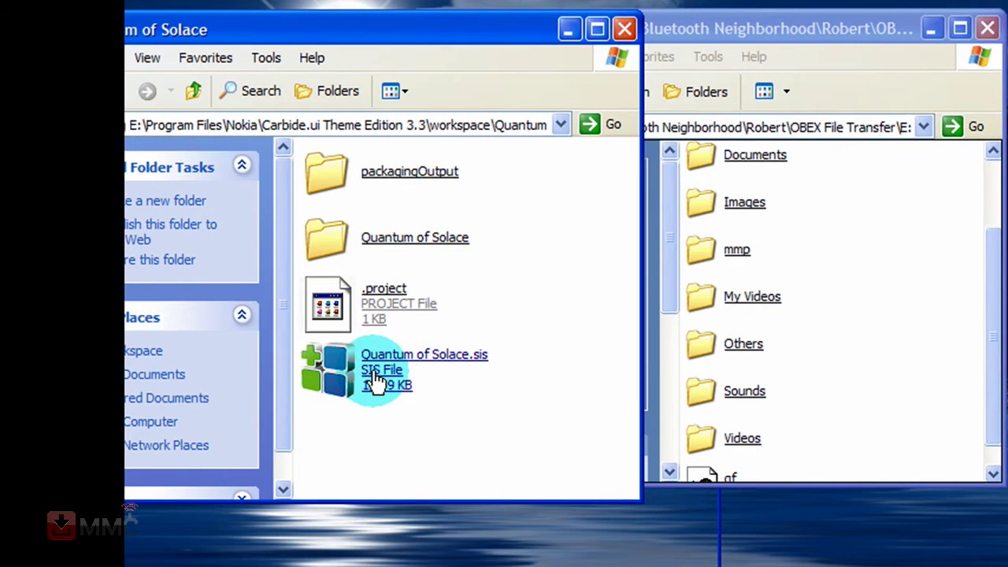
pyautogui.moveTo(456, 377); pyautogui.dragTo(704, 341)
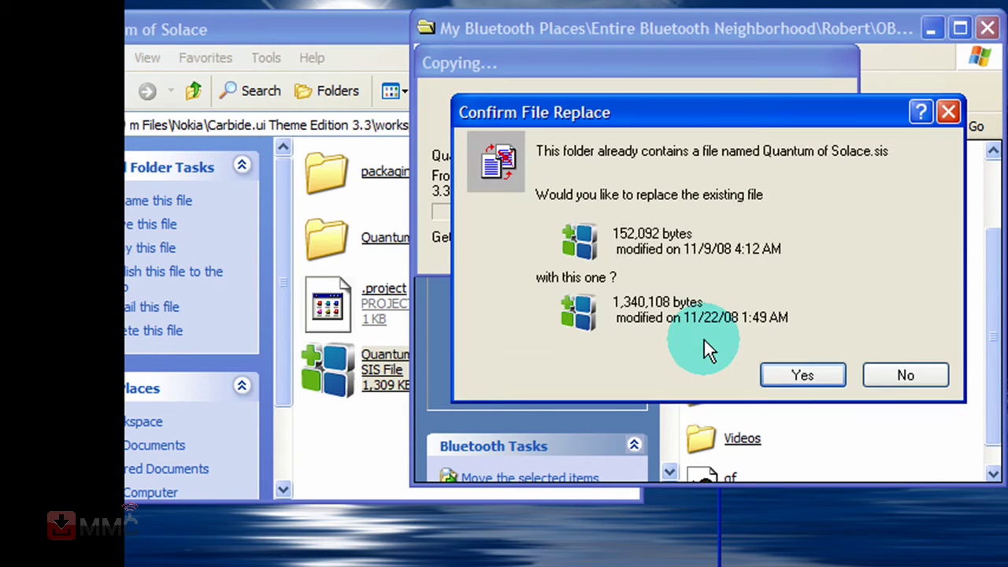
pyautogui.click(802, 376)
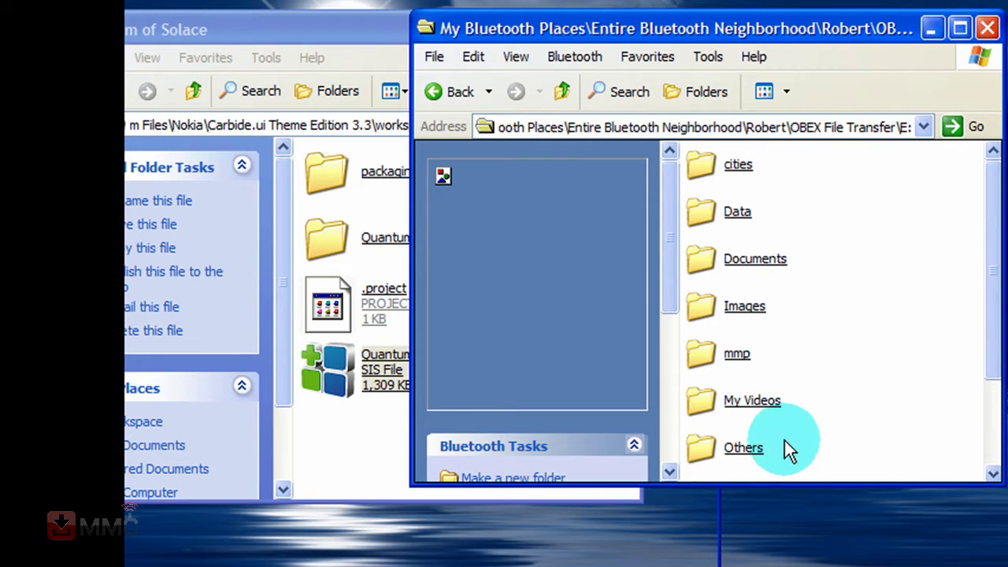
pyautogui.moveTo(754, 452)
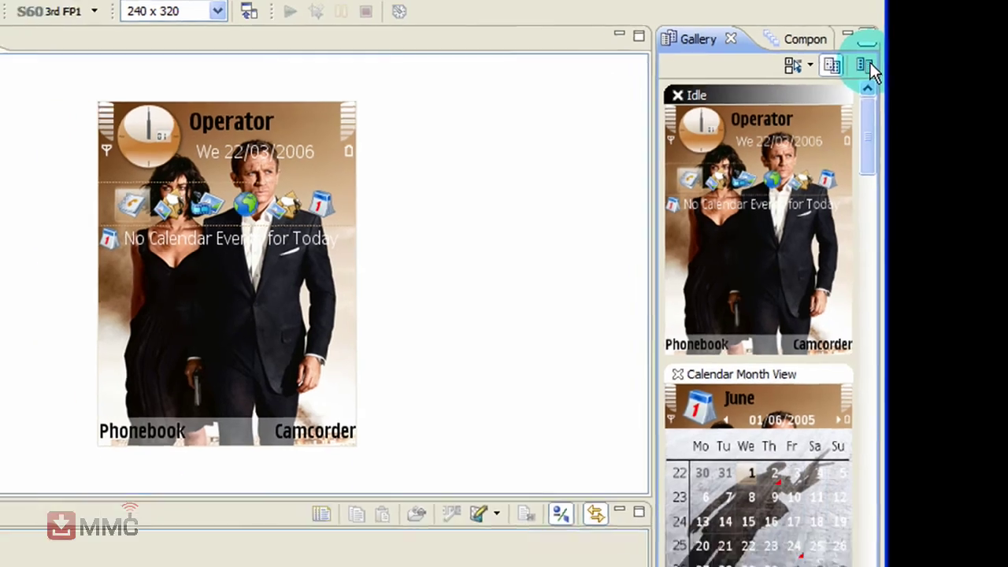
# Maximize the Gallery of theme previews in Carbide.ui, switch to Paint and paste the screen capture of it
pyautogui.click(858, 41)
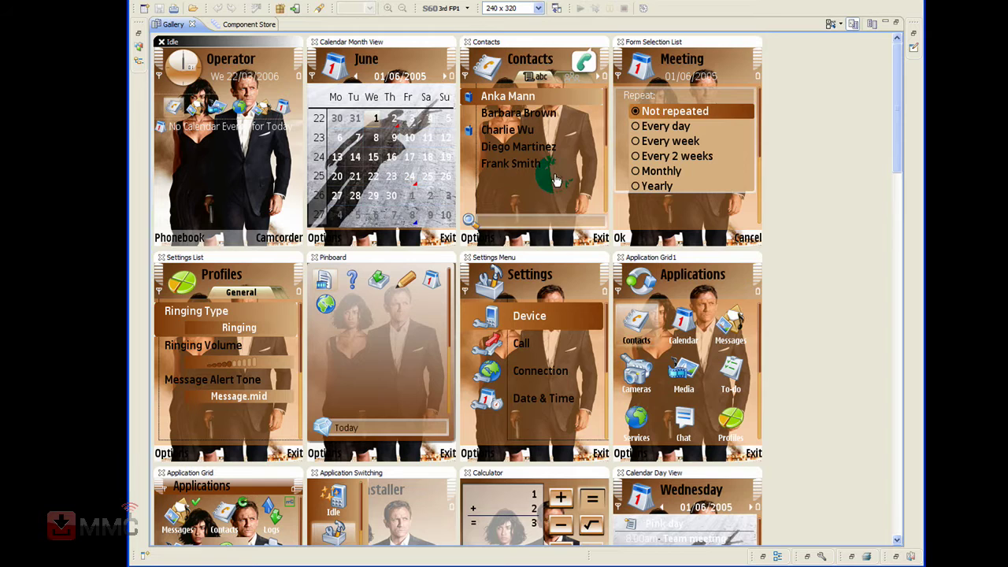
pyautogui.moveTo(614, 560)
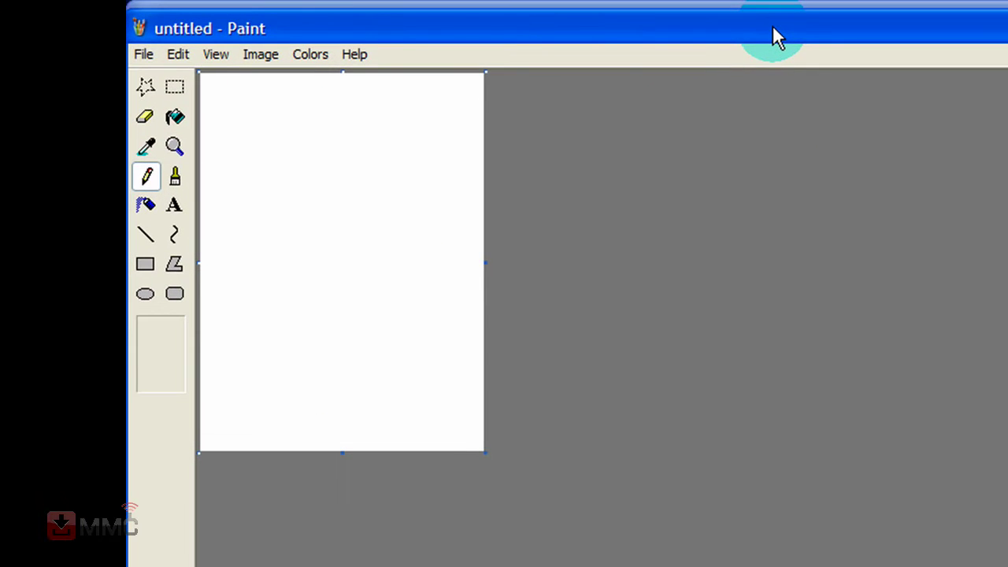
pyautogui.click(174, 50)
pyautogui.click(186, 170)
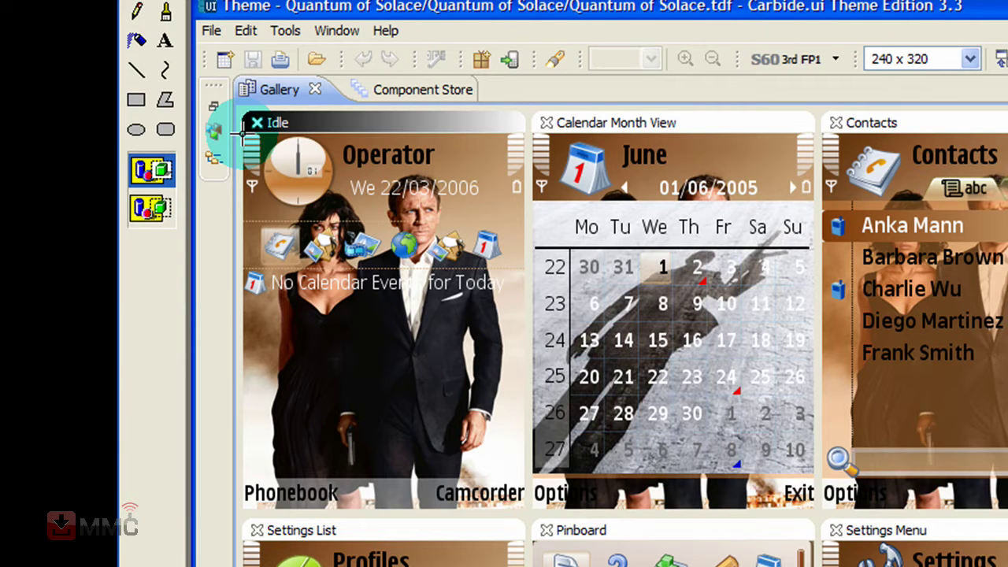
# Select the Idle preview area in the pasted screen capture and copy it
pyautogui.moveTo(243, 132); pyautogui.dragTo(523, 504)
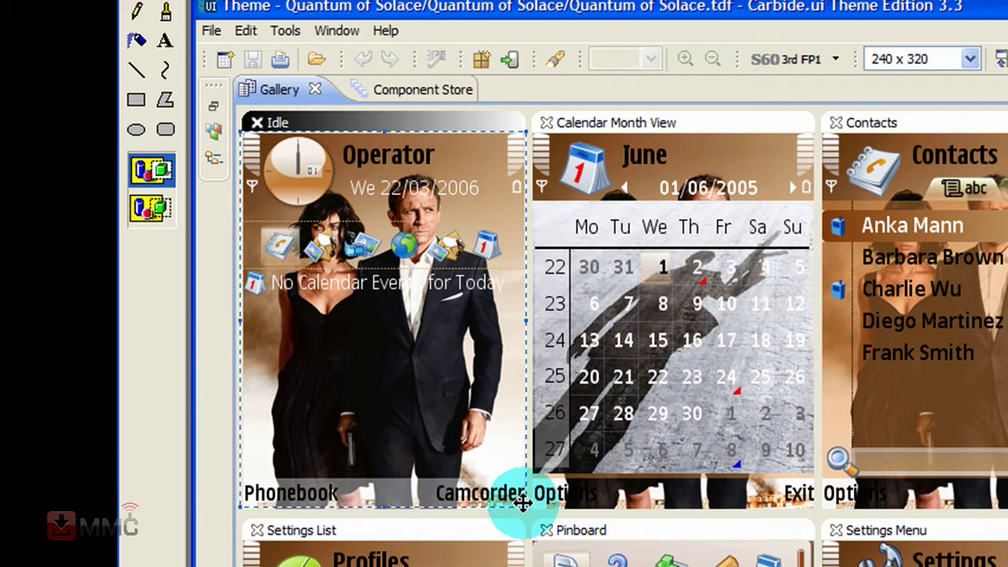
pyautogui.rightClick(408, 304)
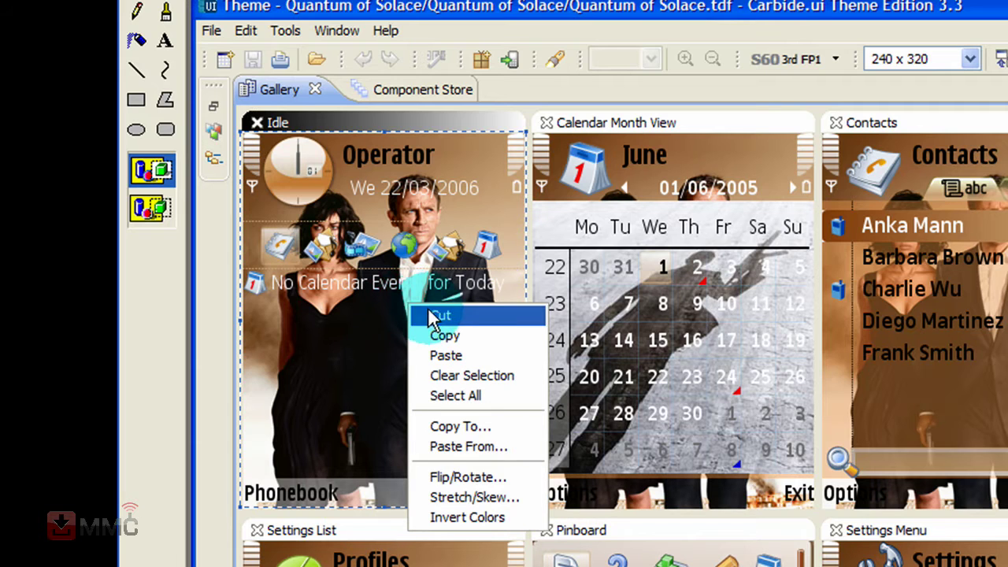
pyautogui.click(440, 334)
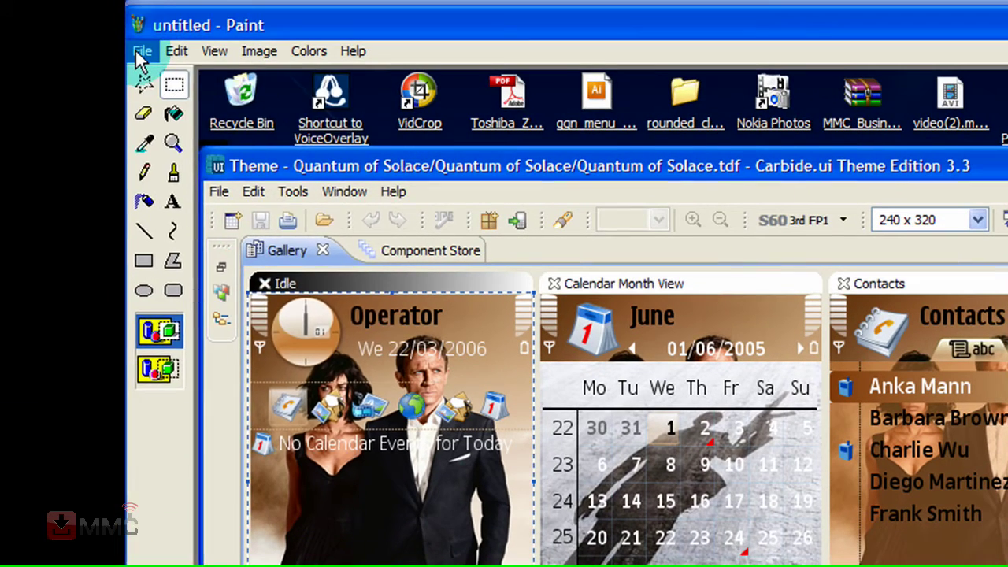
# Create a new blank image and paste the copied Idle preview into it
pyautogui.click(142, 50)
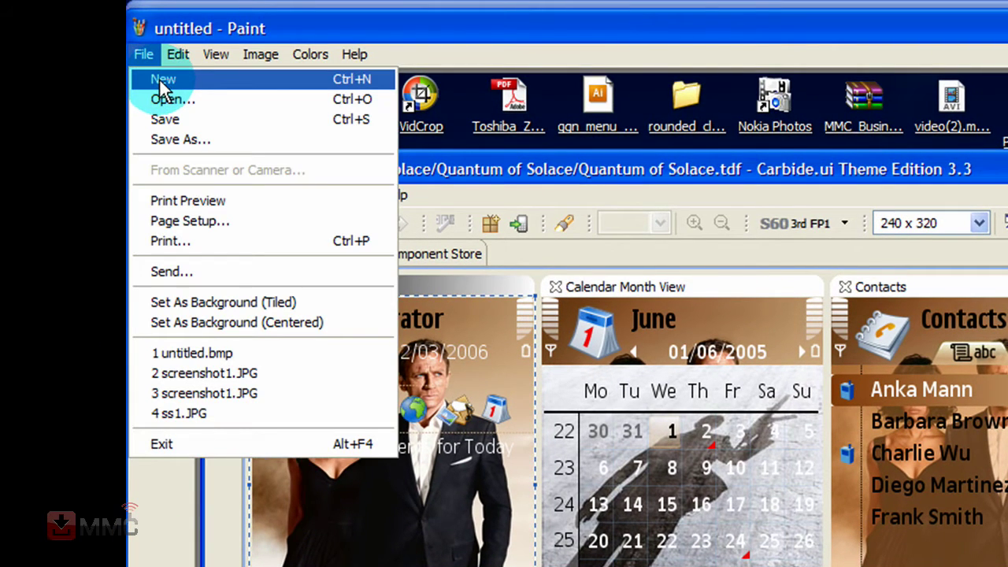
pyautogui.click(161, 82)
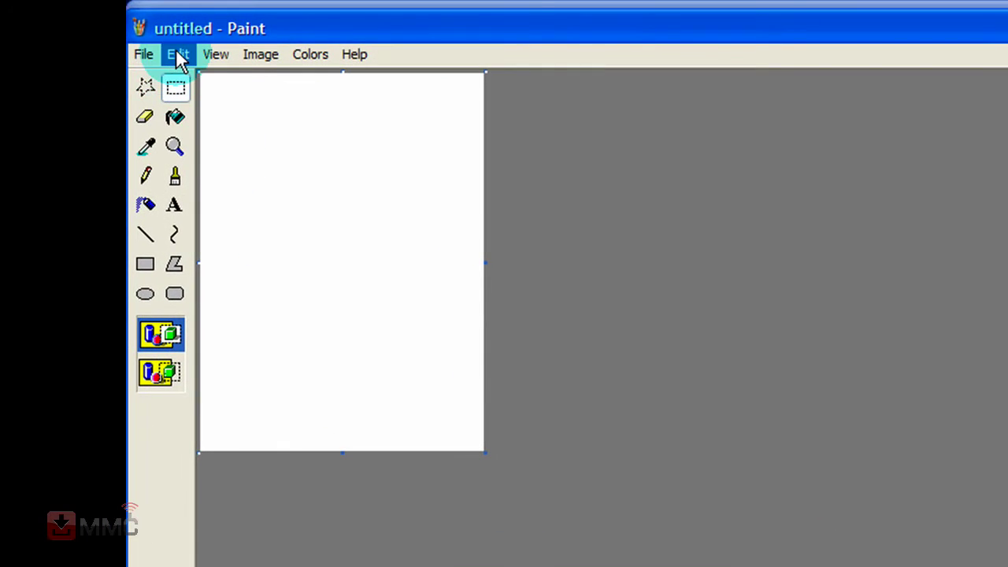
pyautogui.click(199, 169)
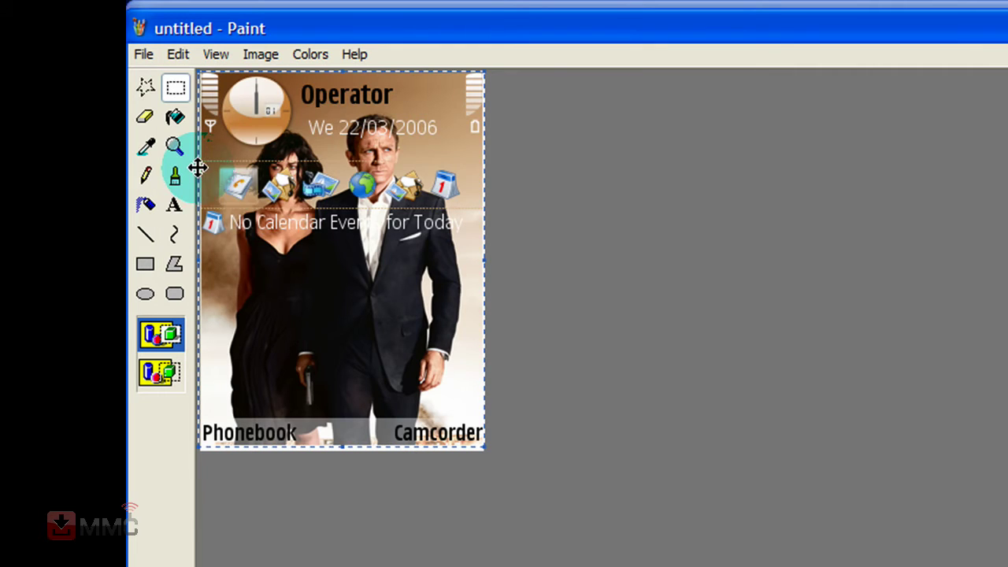
pyautogui.click(391, 142)
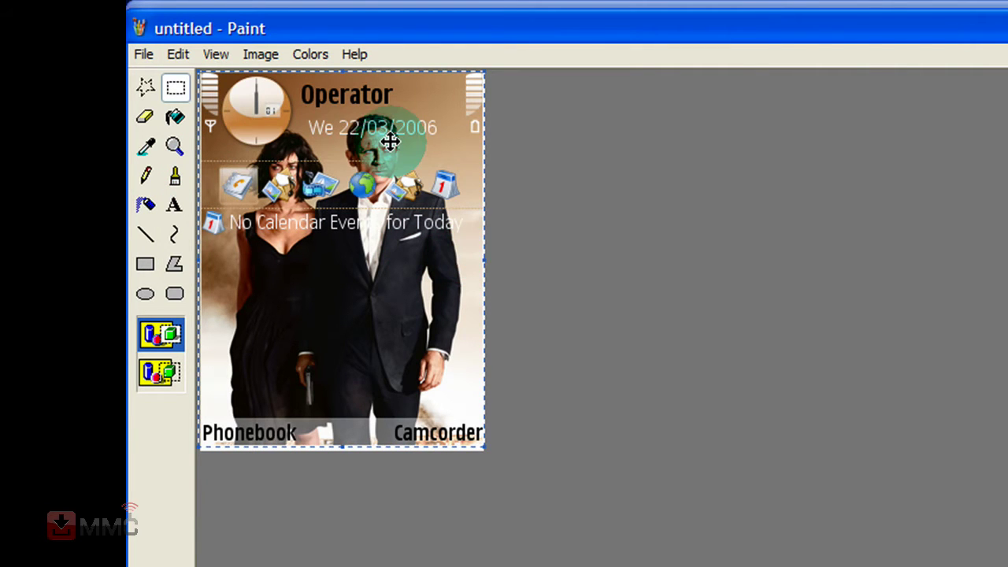
# Save the Idle preview image in My Pictures as screenshot1 in JPEG format
pyautogui.click(137, 57)
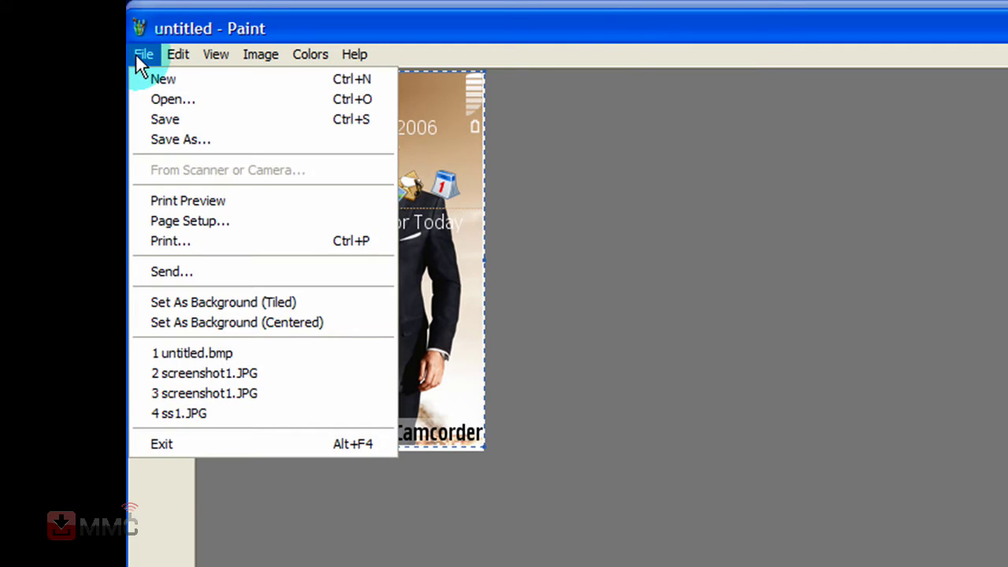
pyautogui.click(165, 140)
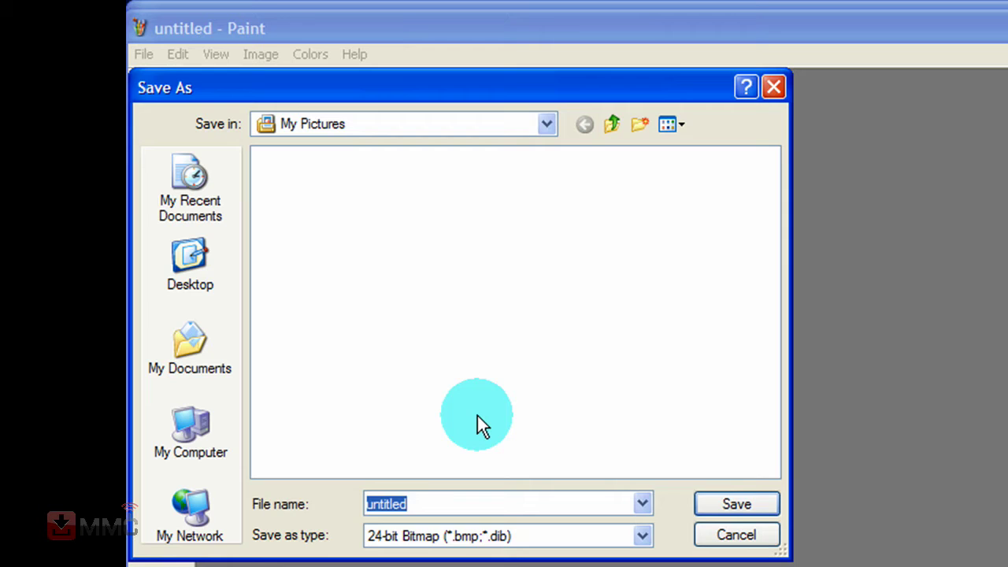
pyautogui.write('scree')
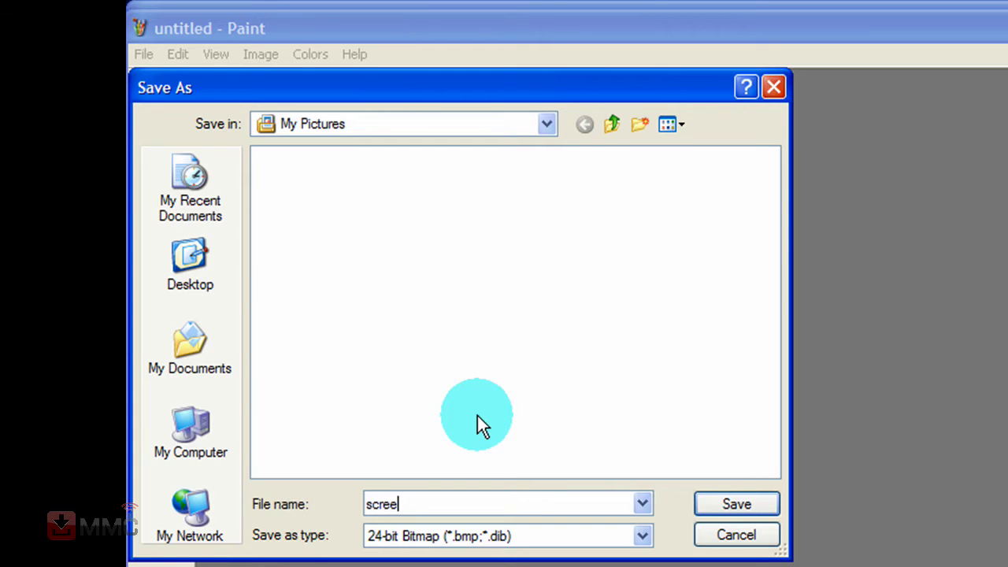
pyautogui.write('nshot1')
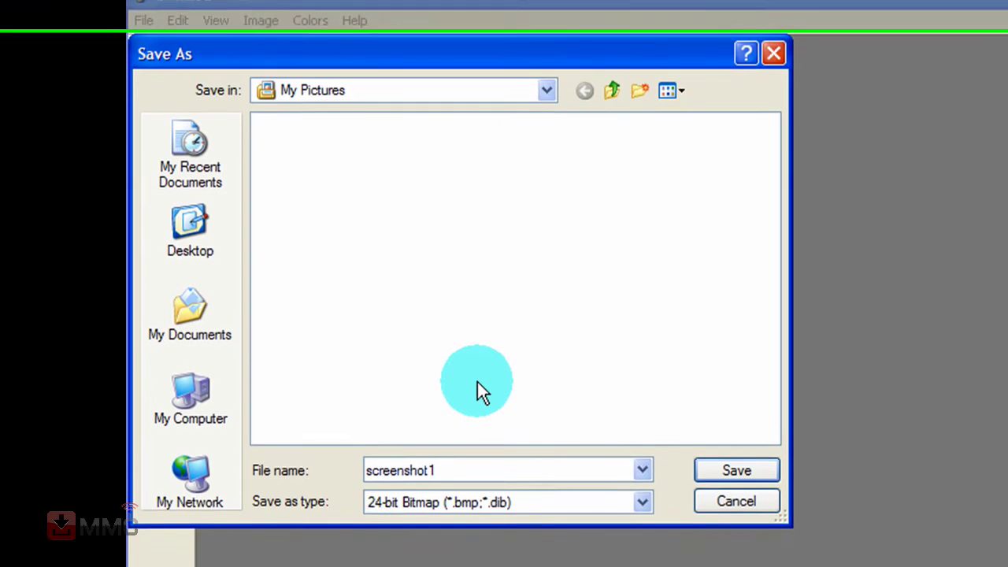
pyautogui.click(642, 468)
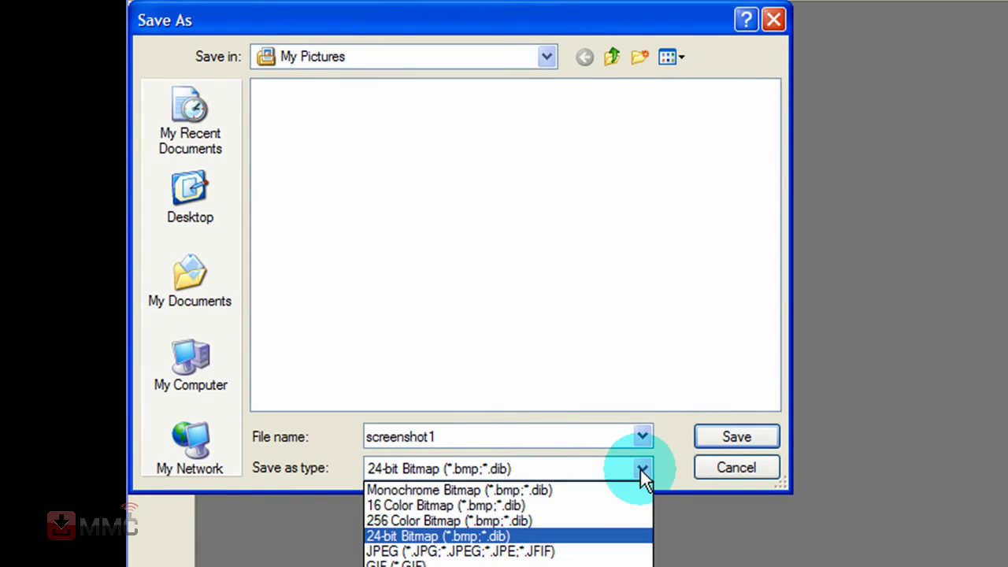
pyautogui.click(543, 551)
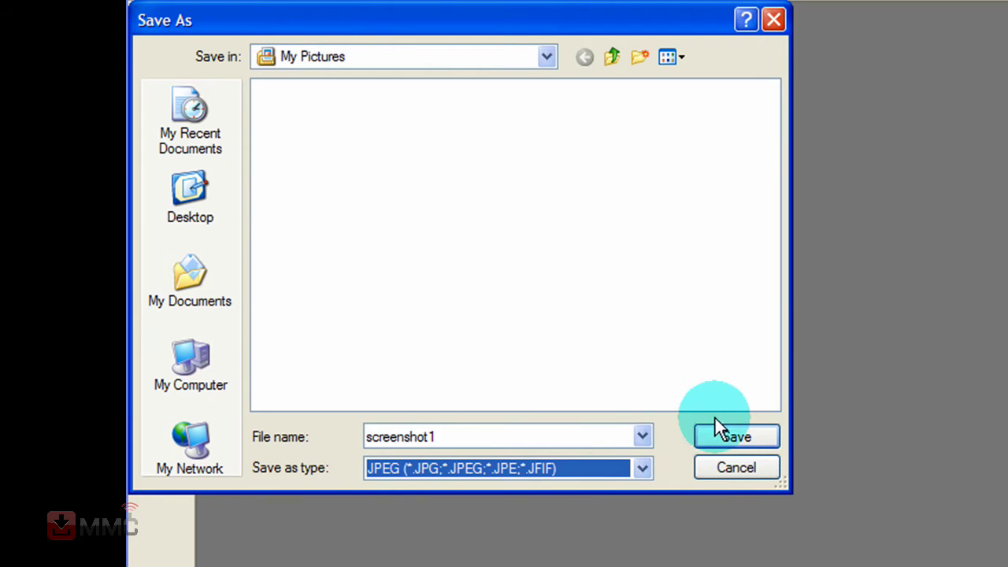
pyautogui.click(737, 438)
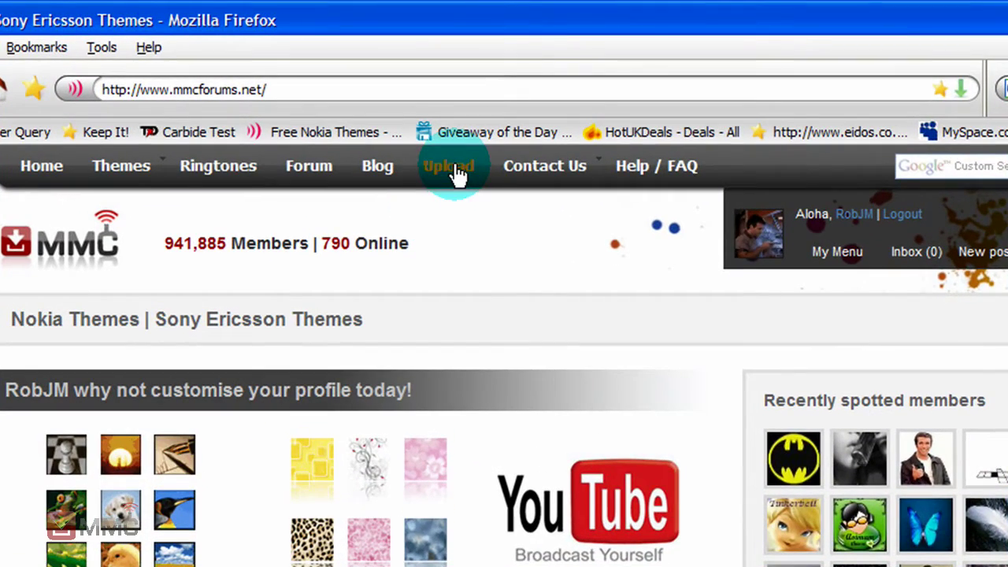
# Open the upload form on mmcforums.net in Firefox and set the type to Theme, brand to Nokia and model to N95 8GB
pyautogui.click(457, 175)
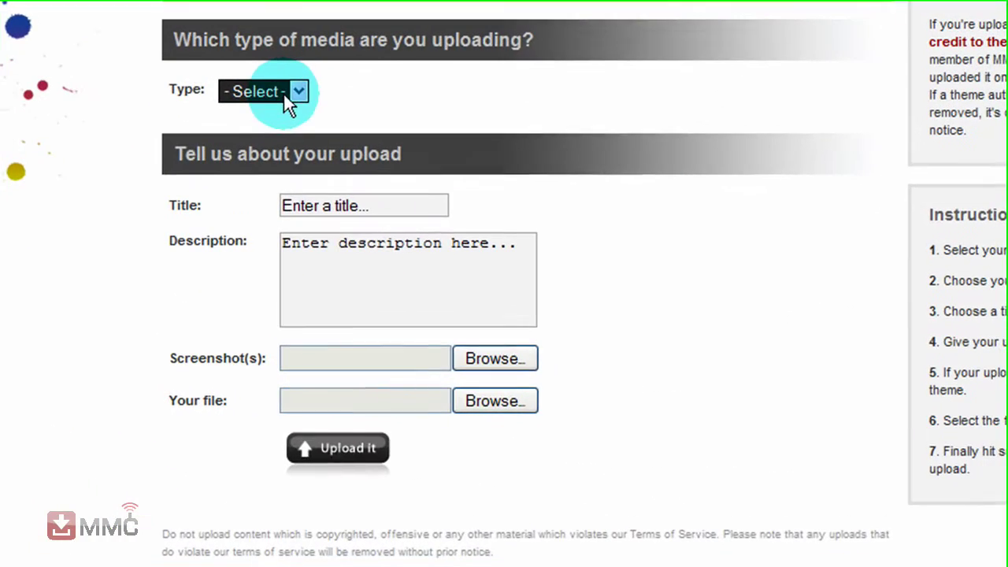
pyautogui.click(303, 91)
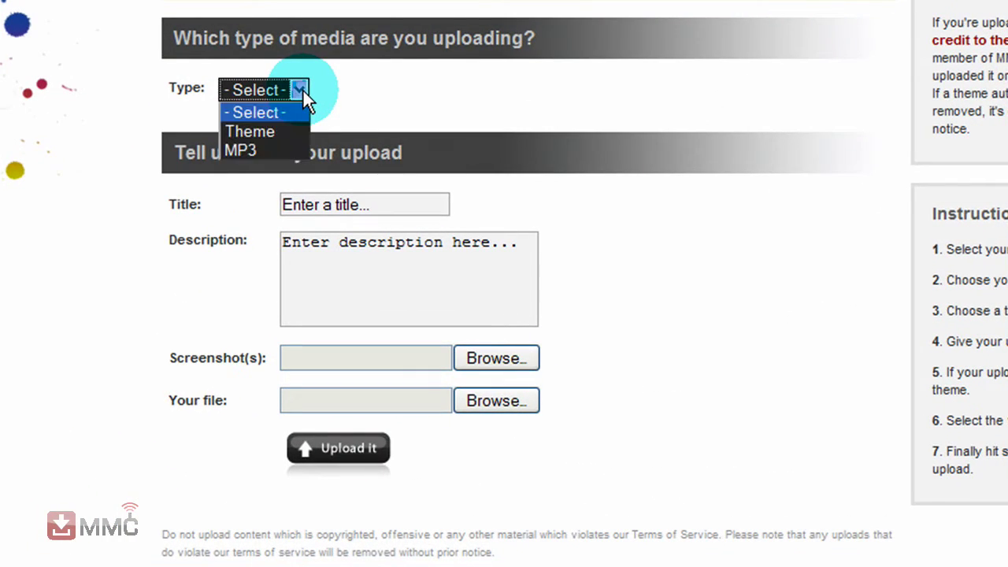
pyautogui.click(265, 133)
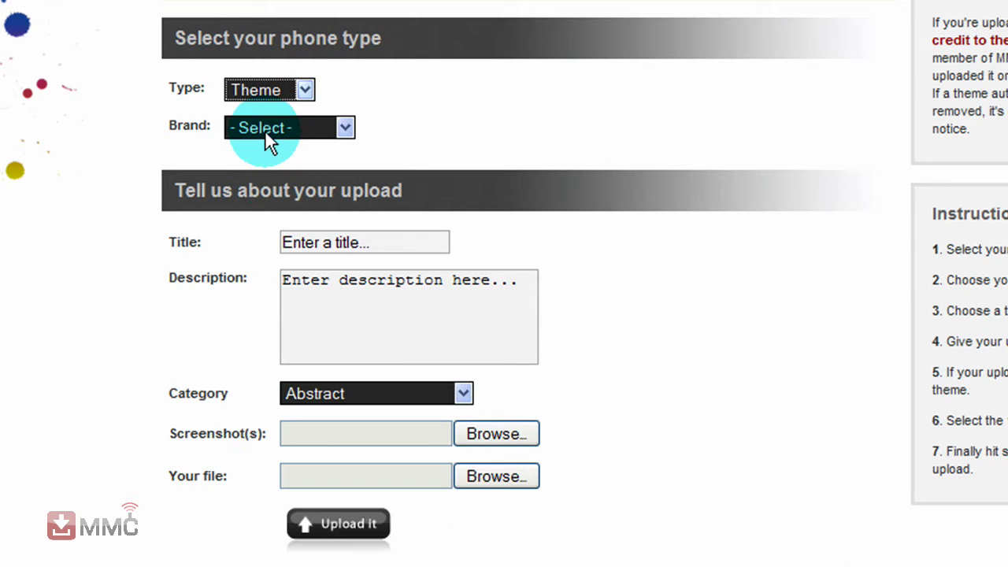
pyautogui.click(344, 126)
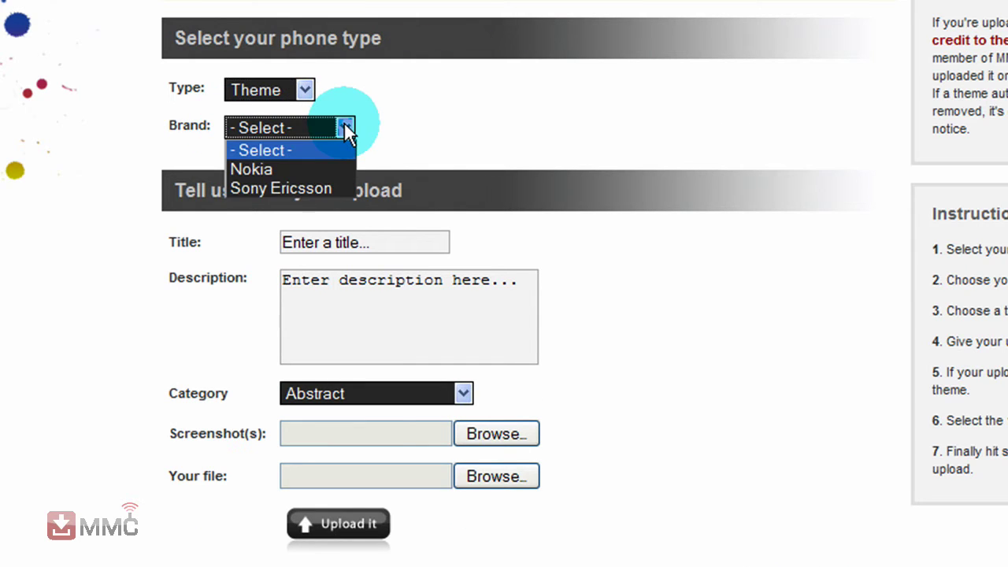
pyautogui.click(269, 167)
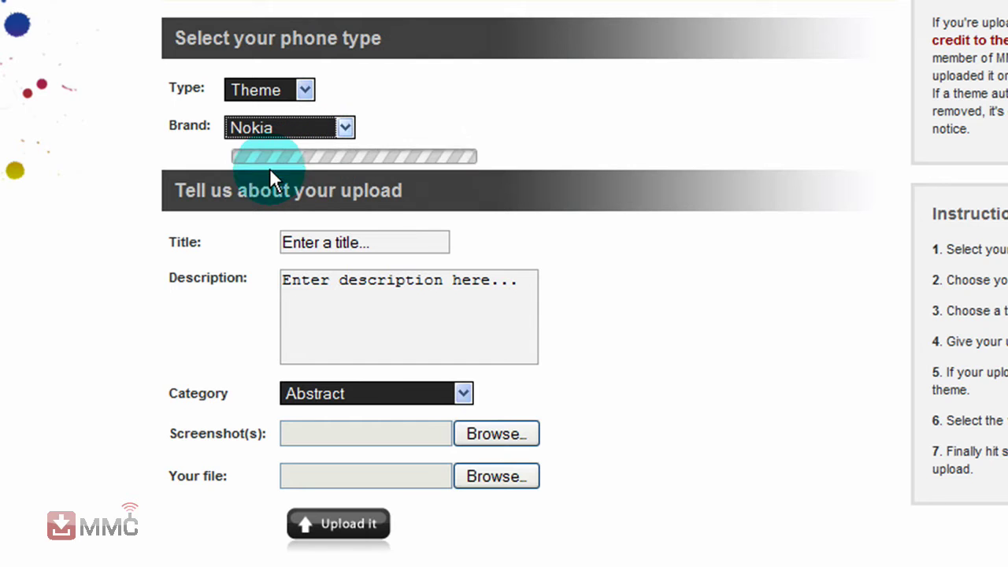
pyautogui.click(379, 165)
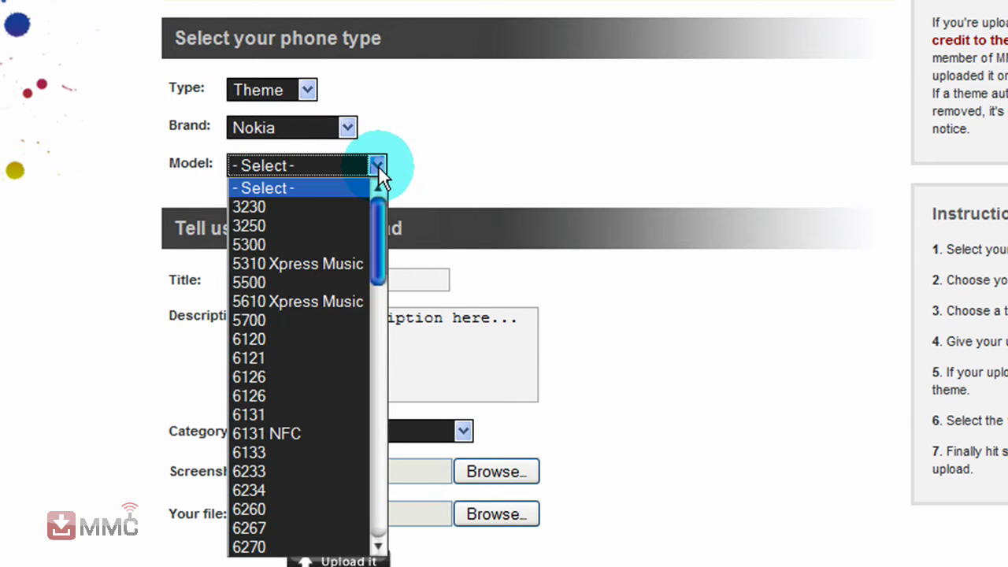
pyautogui.moveTo(380, 224); pyautogui.dragTo(373, 513)
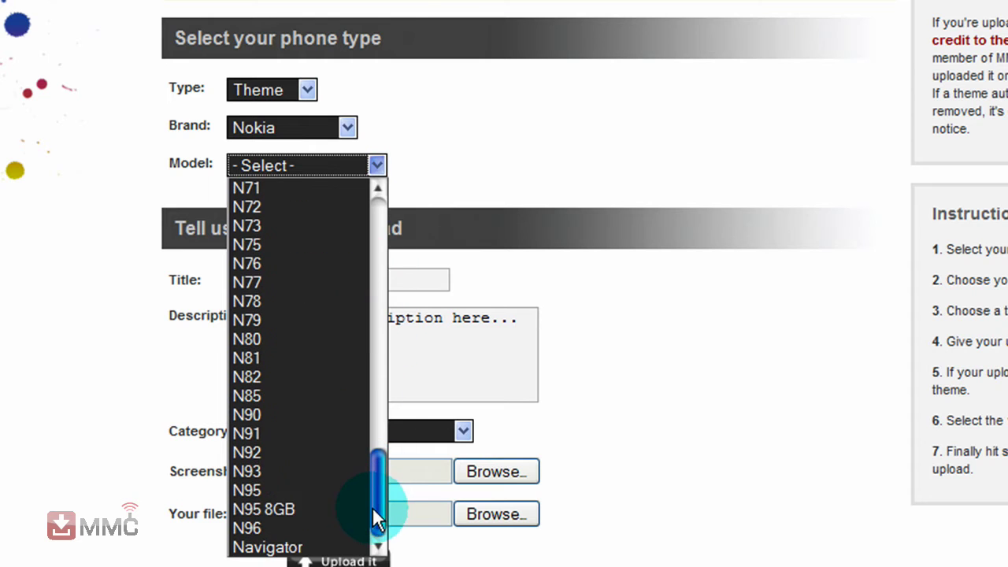
pyautogui.click(288, 513)
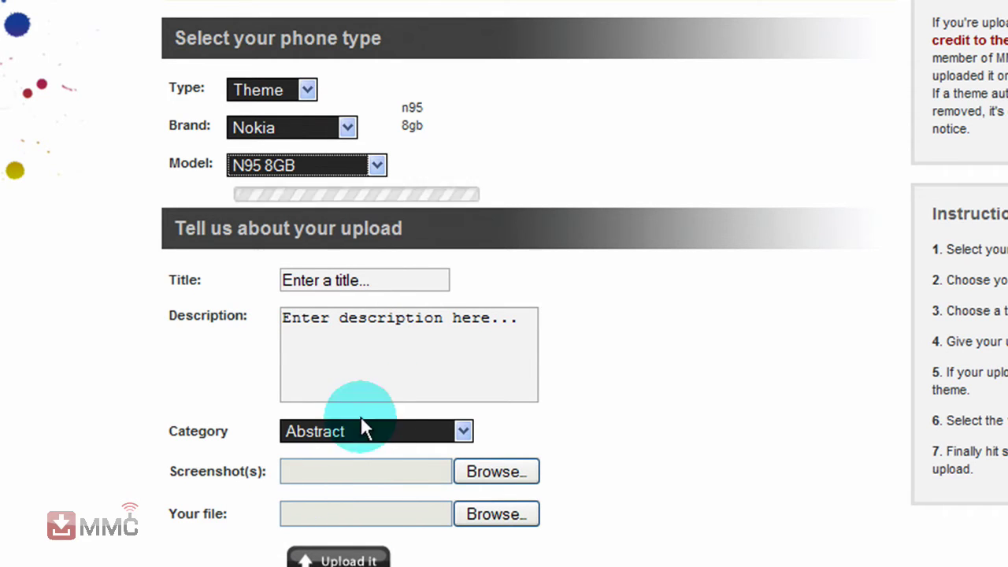
# Enter the title "Quantum of Solace" and the description "James Bond Quantum of Solace theme, default icons, tested on N95 8GB."
pyautogui.click(376, 285)
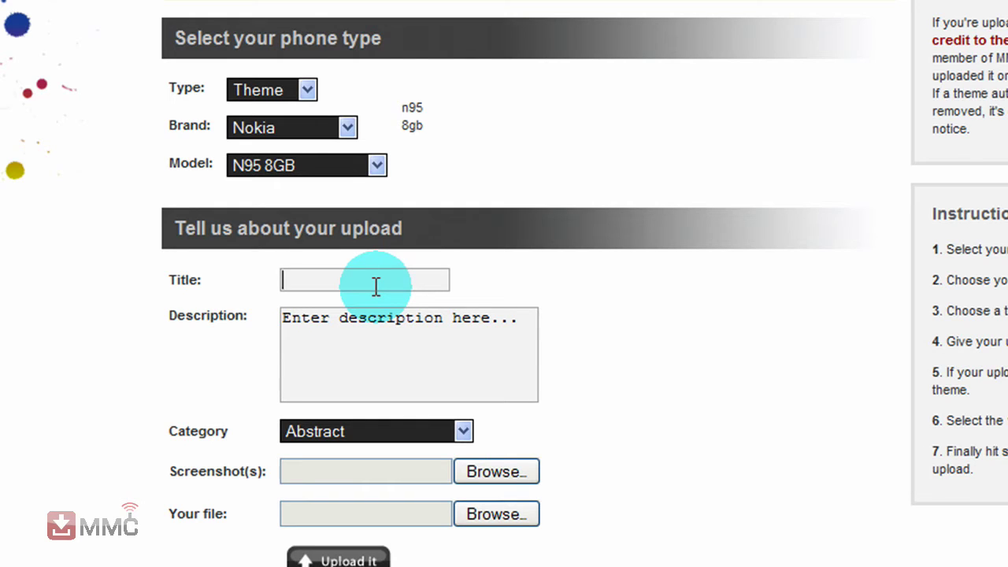
pyautogui.write('Quantum of Solace')
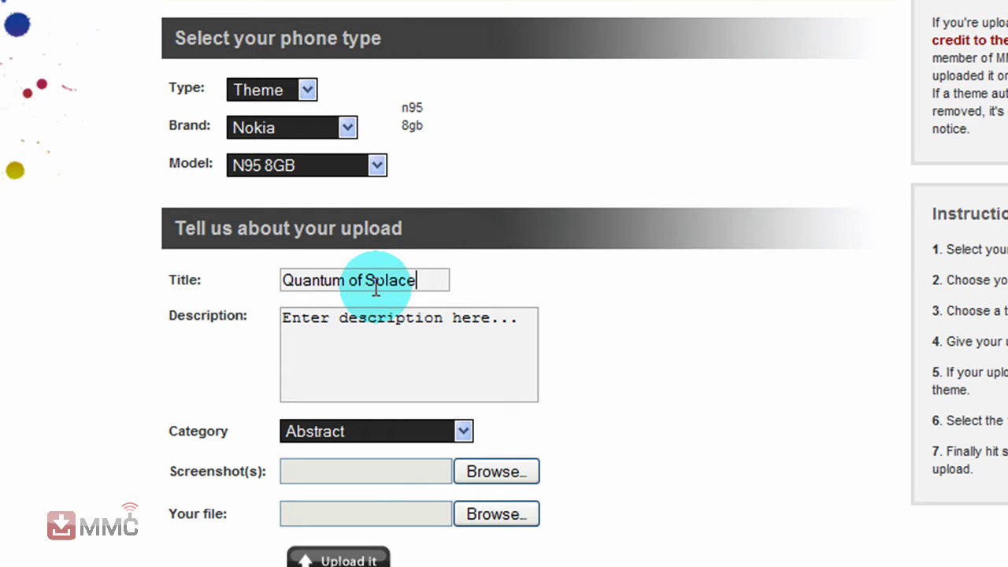
pyautogui.click(285, 318)
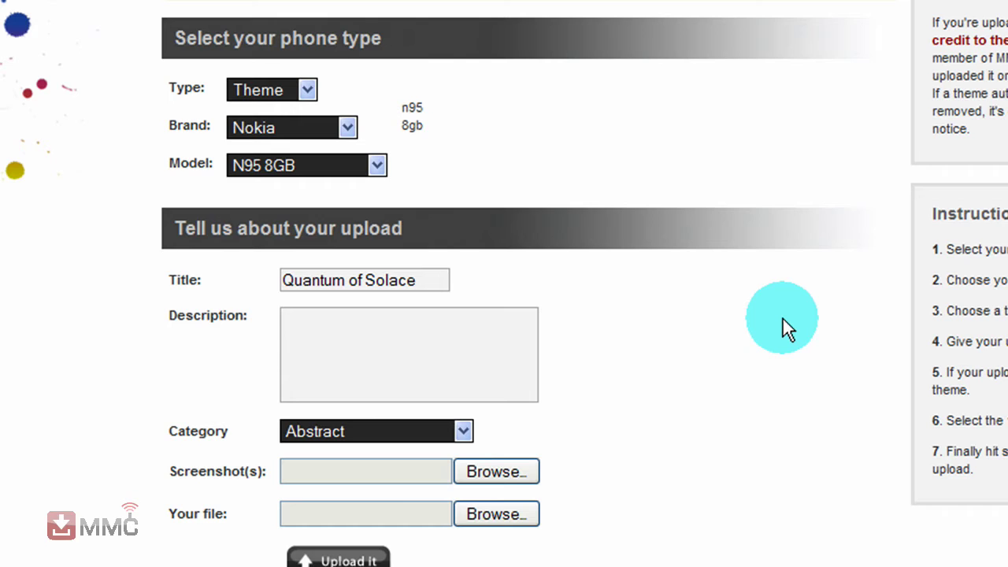
pyautogui.write('James Bond Quantum of Solace theme, default icons')
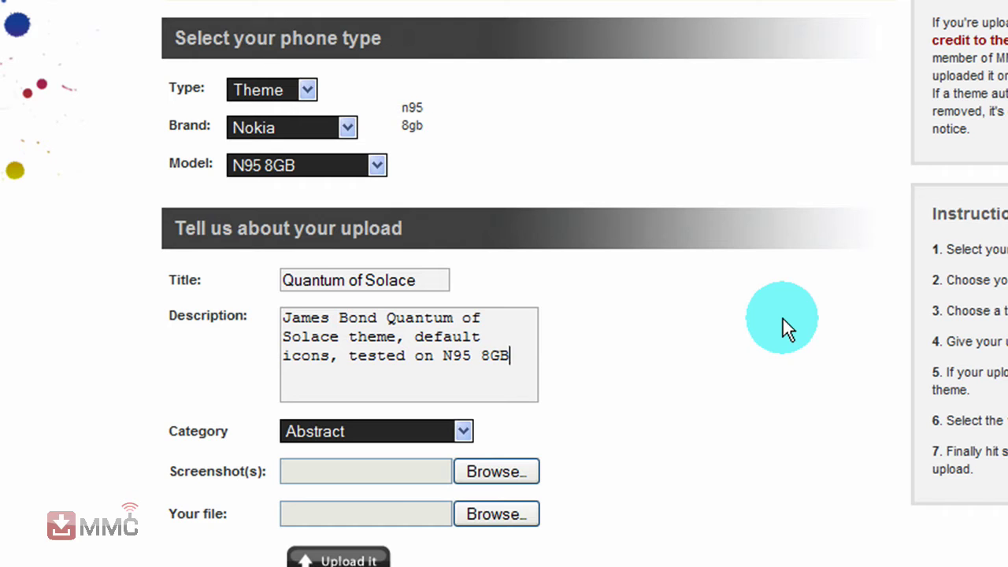
# Set the category of the theme upload to Movies
pyautogui.click(464, 431)
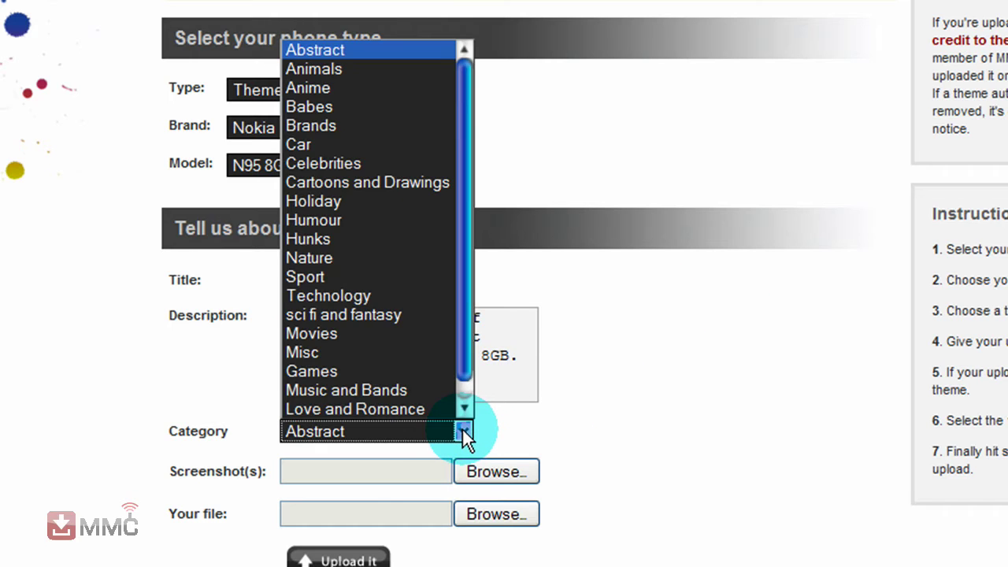
pyautogui.moveTo(463, 320); pyautogui.dragTo(463, 352)
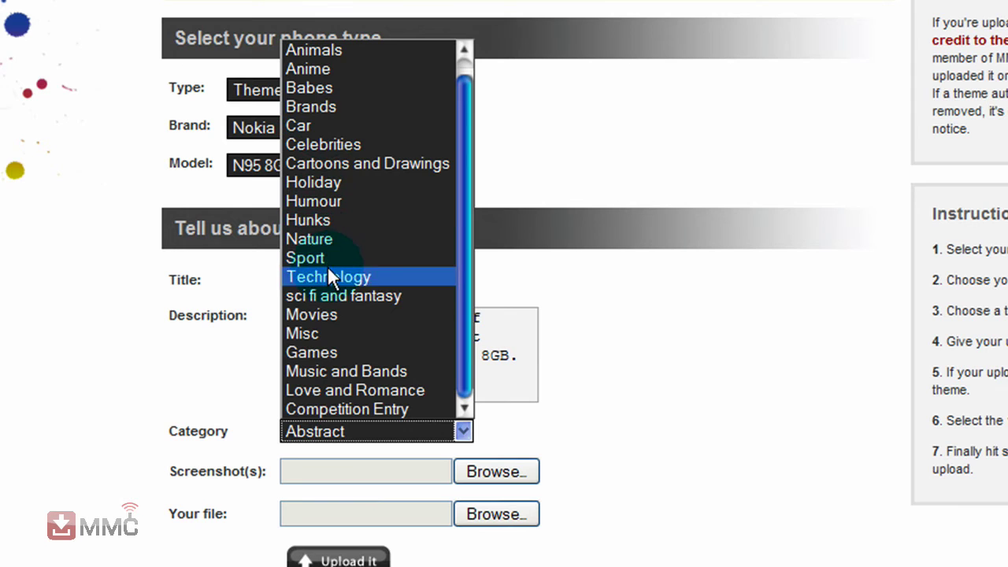
pyautogui.click(321, 313)
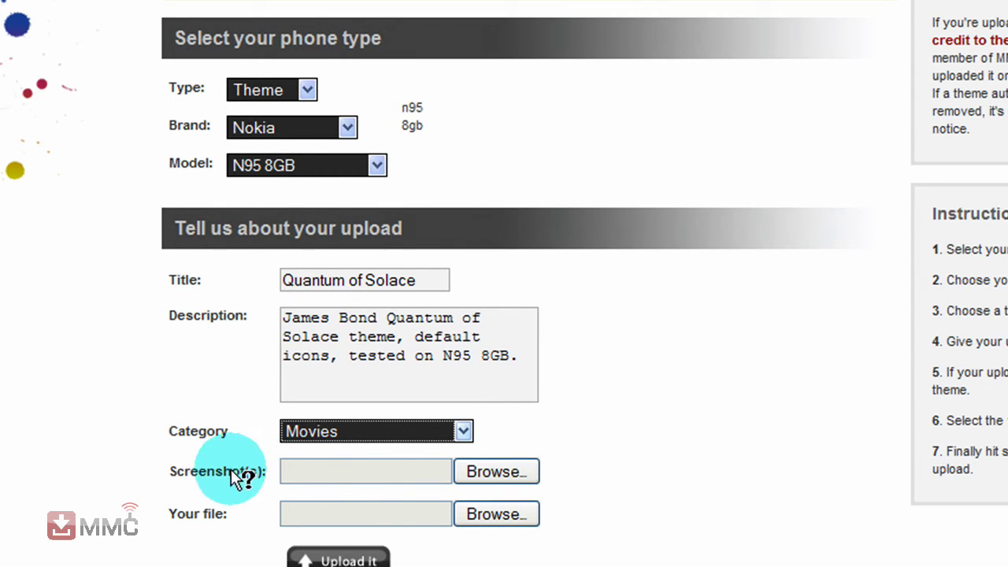
# Attach BondSS1.jpg, BondSS2.jpg and BondSS3.jpg from the Screenshots folder as screenshots of the theme
pyautogui.click(511, 471)
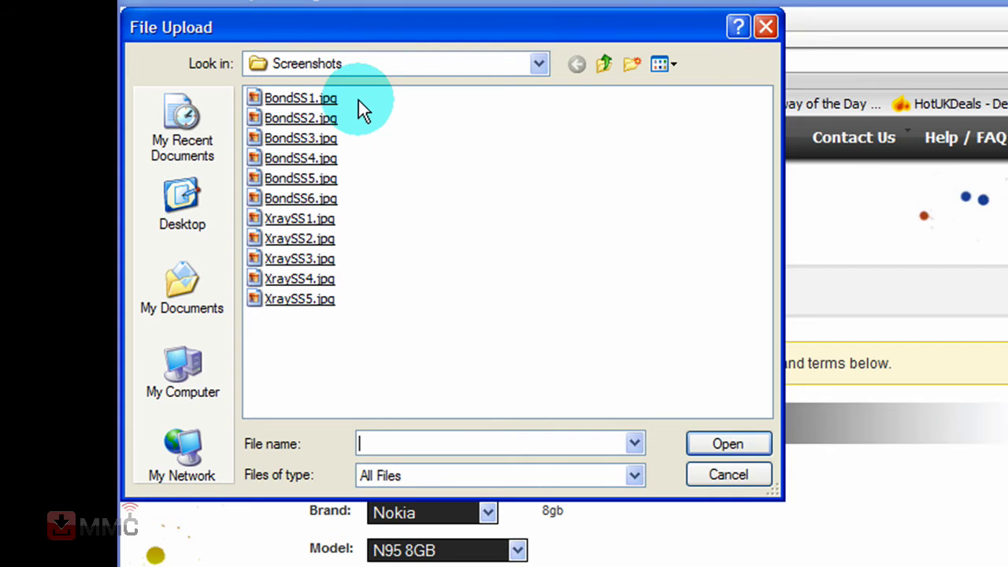
pyautogui.doubleClick(315, 99)
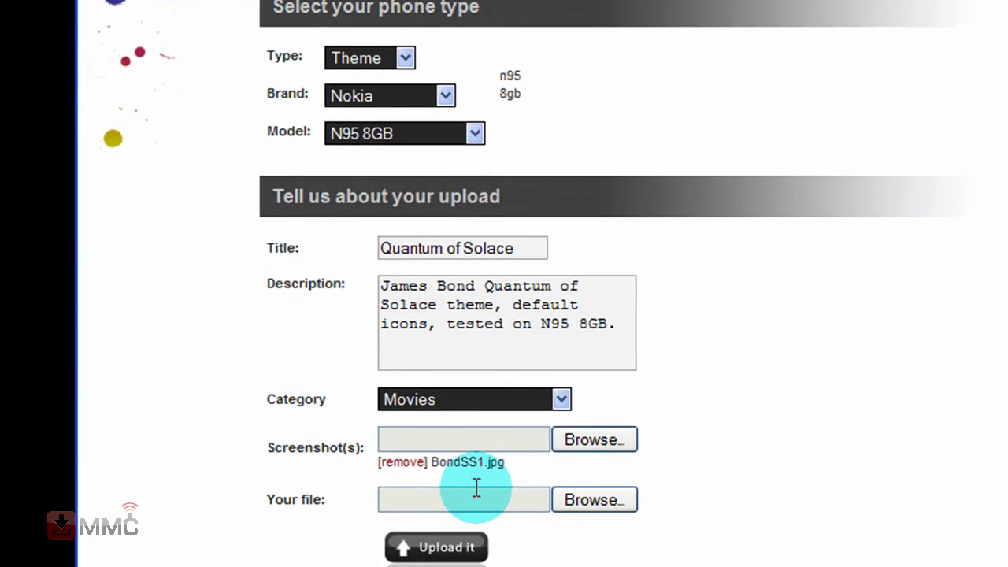
pyautogui.click(596, 440)
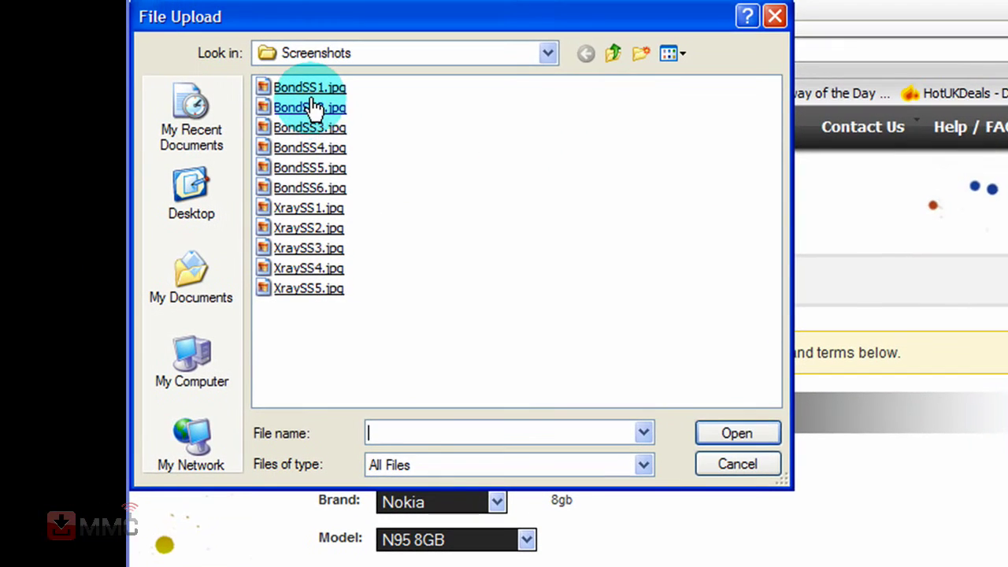
pyautogui.doubleClick(315, 107)
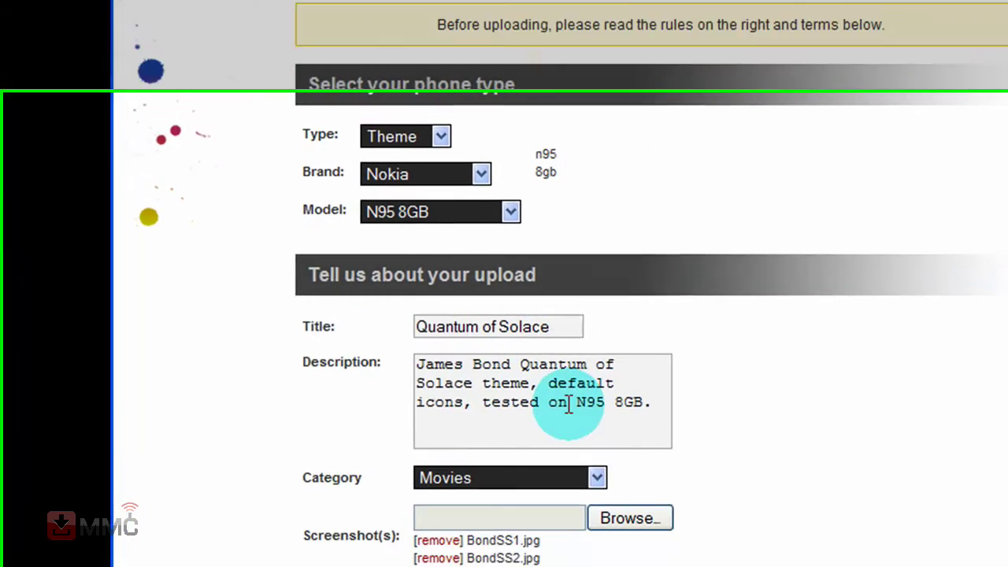
pyautogui.click(609, 519)
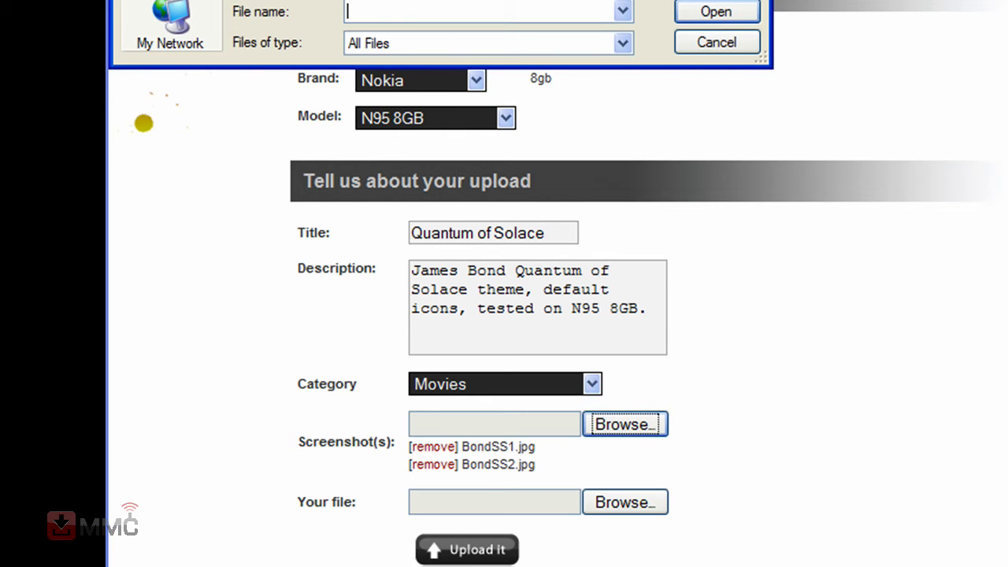
pyautogui.press('Return')
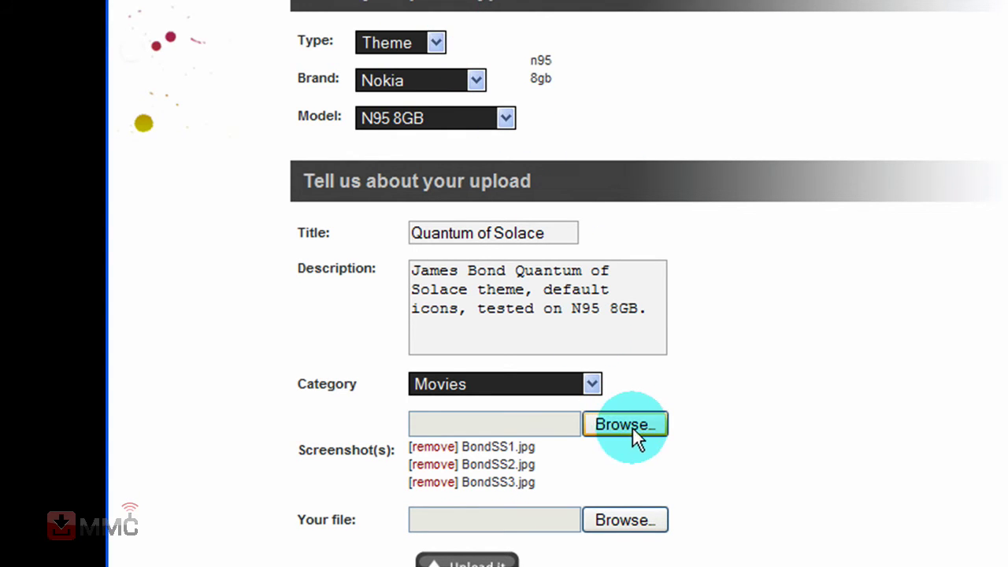
# Attach BondSS4.jpg, BondSS5.jpg and BondSS6.jpg as further screenshots of the theme
pyautogui.click(631, 429)
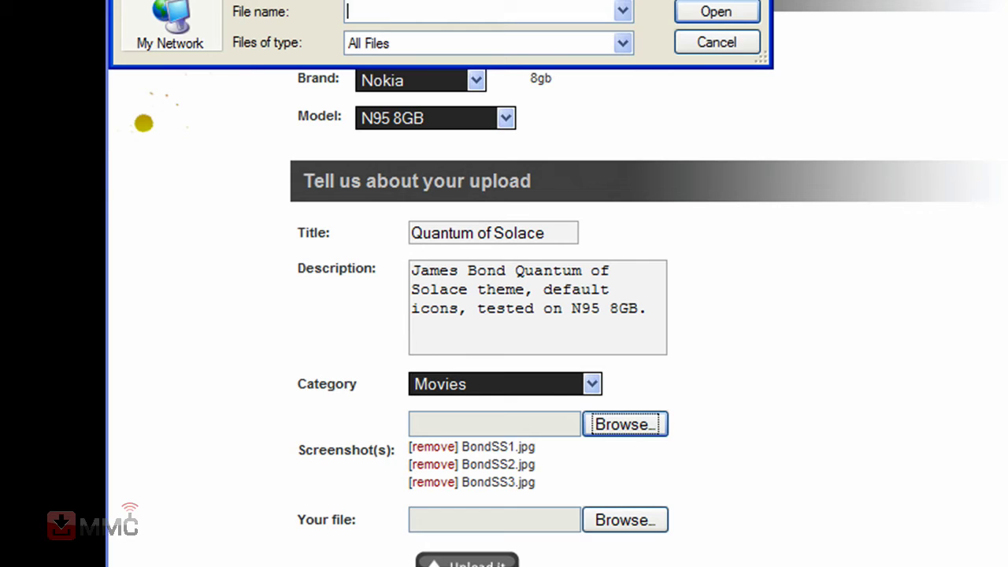
pyautogui.click(438, 11)
pyautogui.press('Return')
pyautogui.click(634, 426)
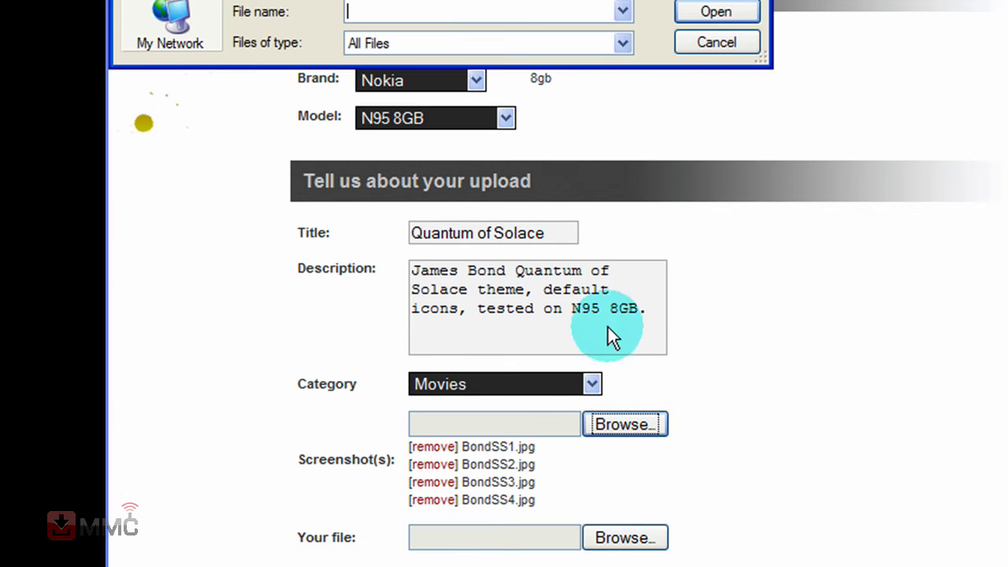
pyautogui.press('Return')
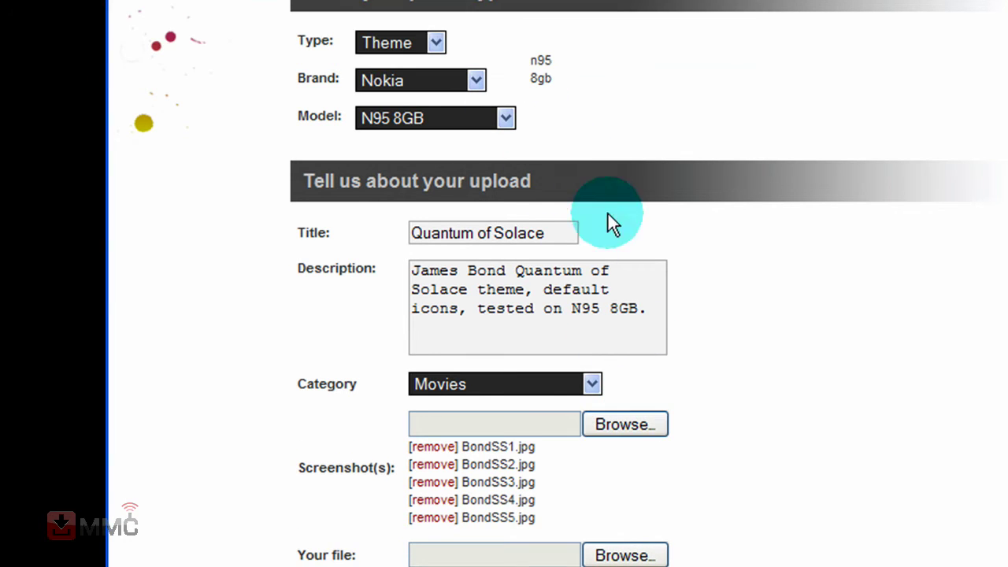
pyautogui.click(647, 429)
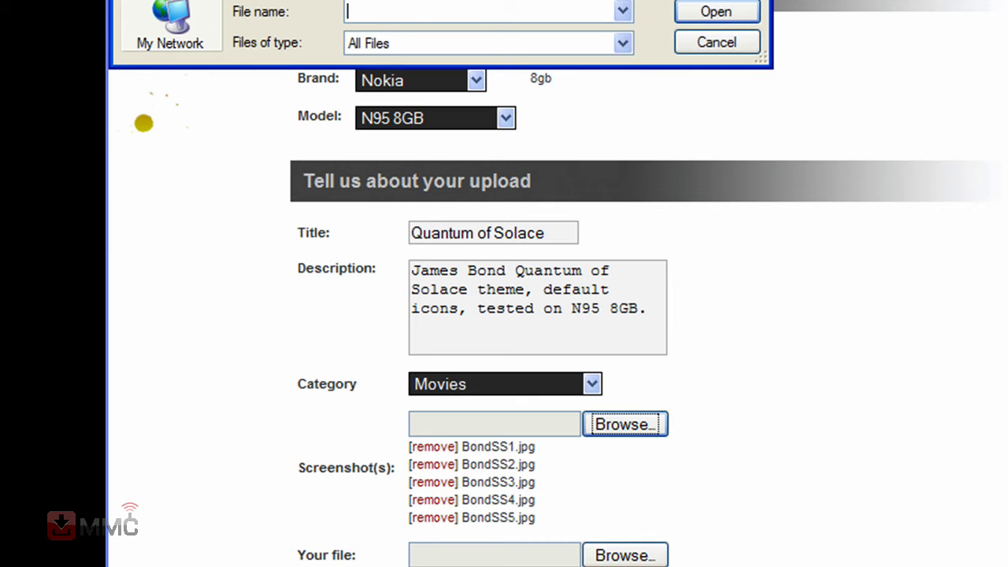
pyautogui.press('Return')
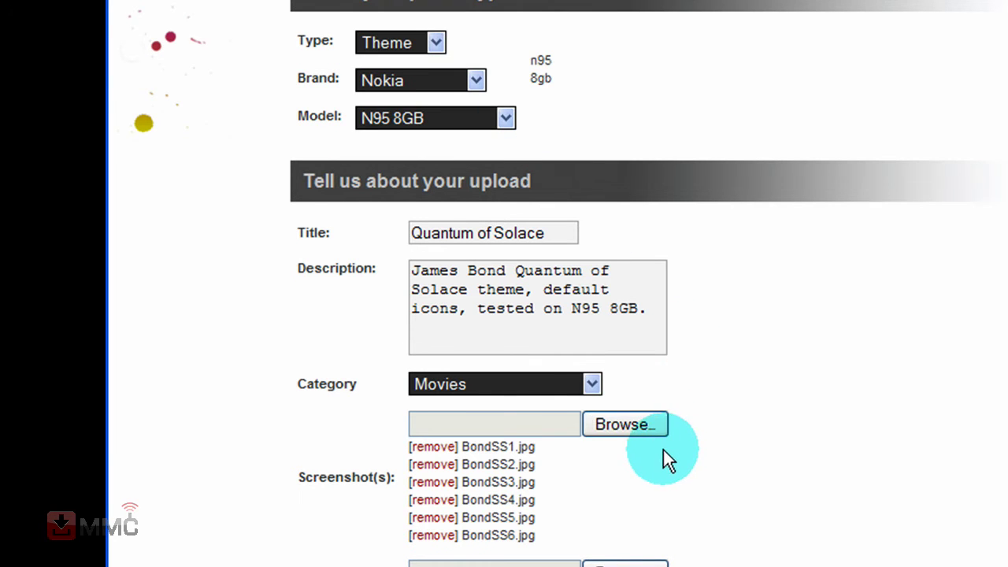
# Attach the "Quatum of Solace" .sis file from the Carbide.ui Theme Edition 3.3 workspace as the theme file and submit the upload
pyautogui.scroll(-3, 664, 450)
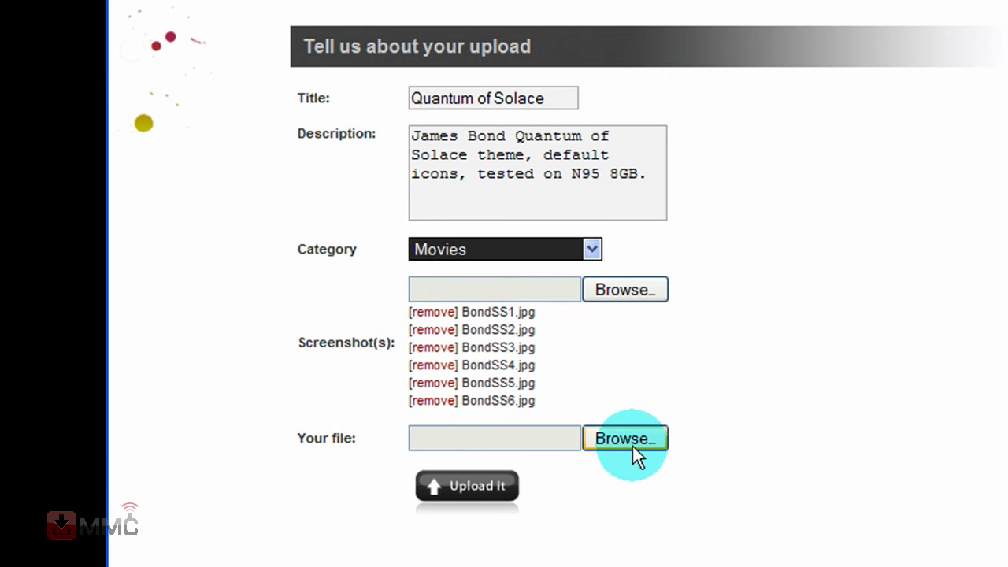
pyautogui.click(630, 440)
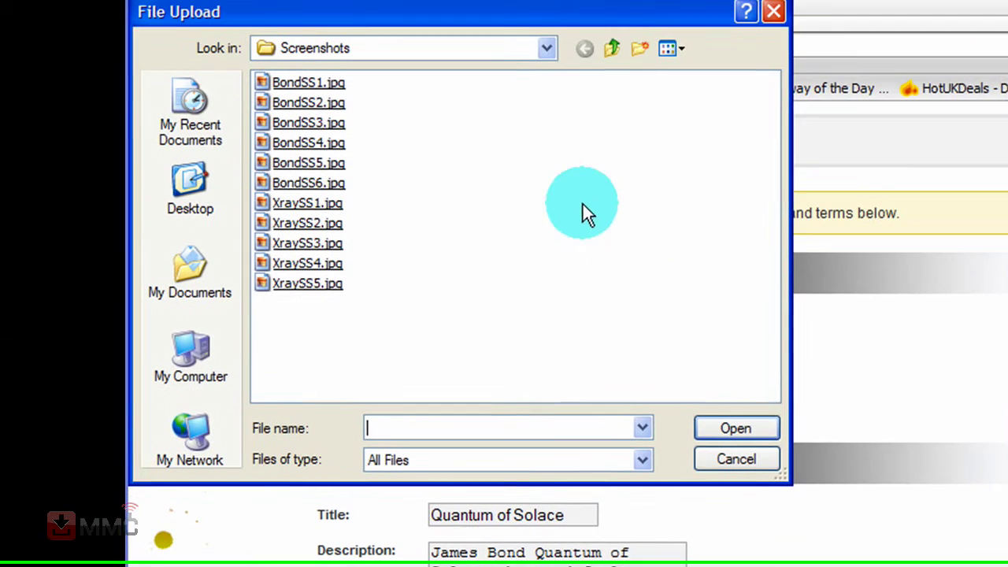
pyautogui.click(612, 49)
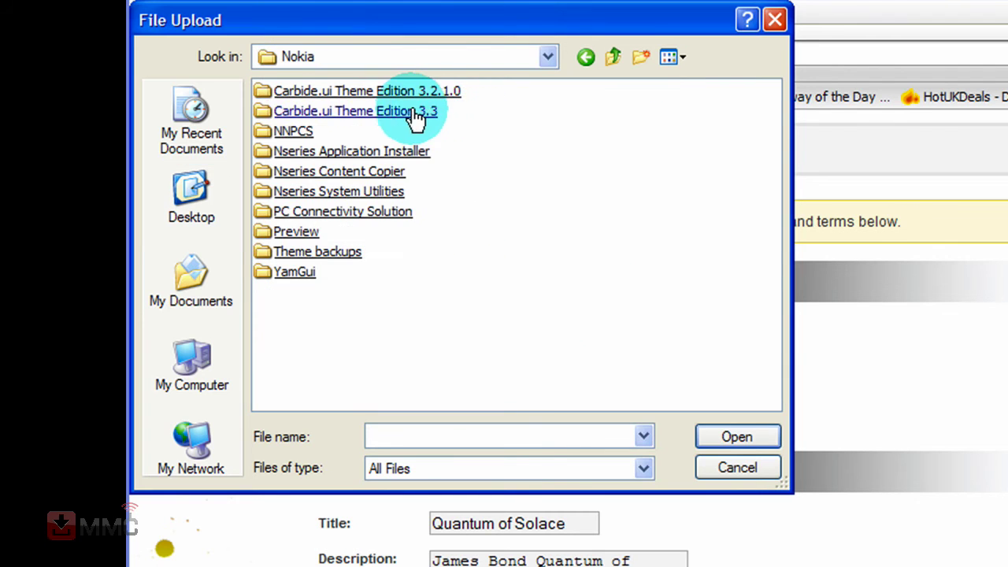
pyautogui.doubleClick(415, 116)
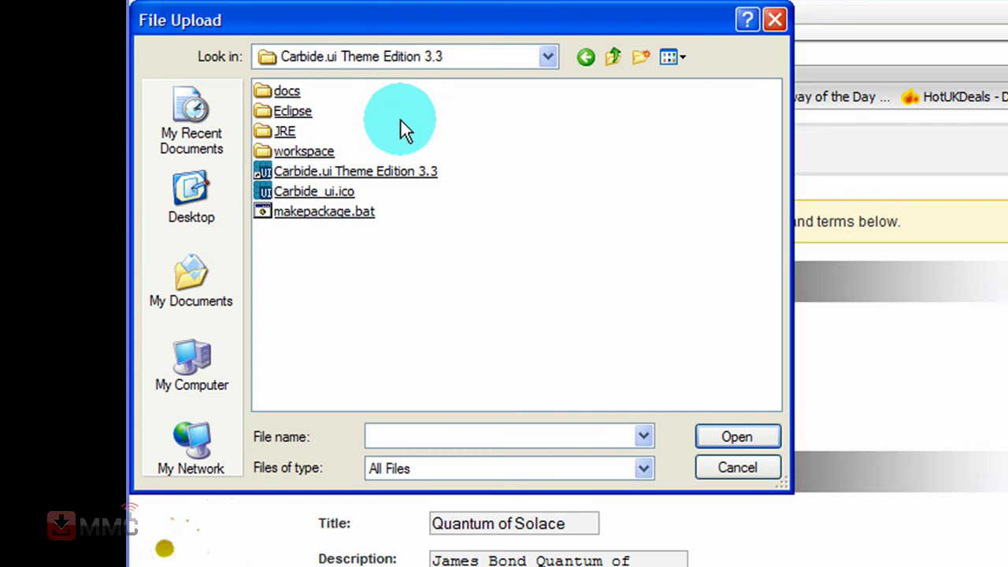
pyautogui.click(309, 151)
pyautogui.press('Return')
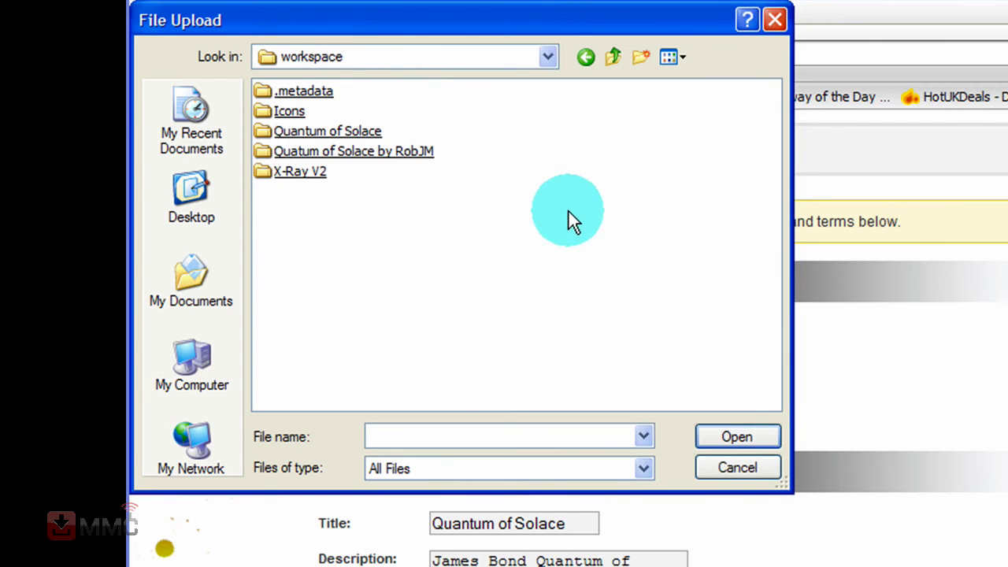
pyautogui.doubleClick(338, 152)
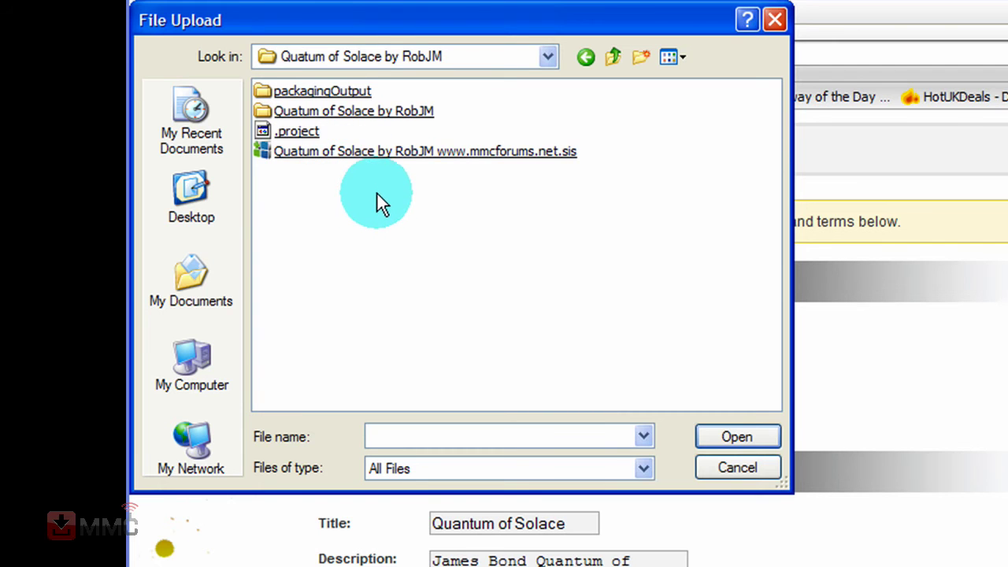
pyautogui.click(389, 153)
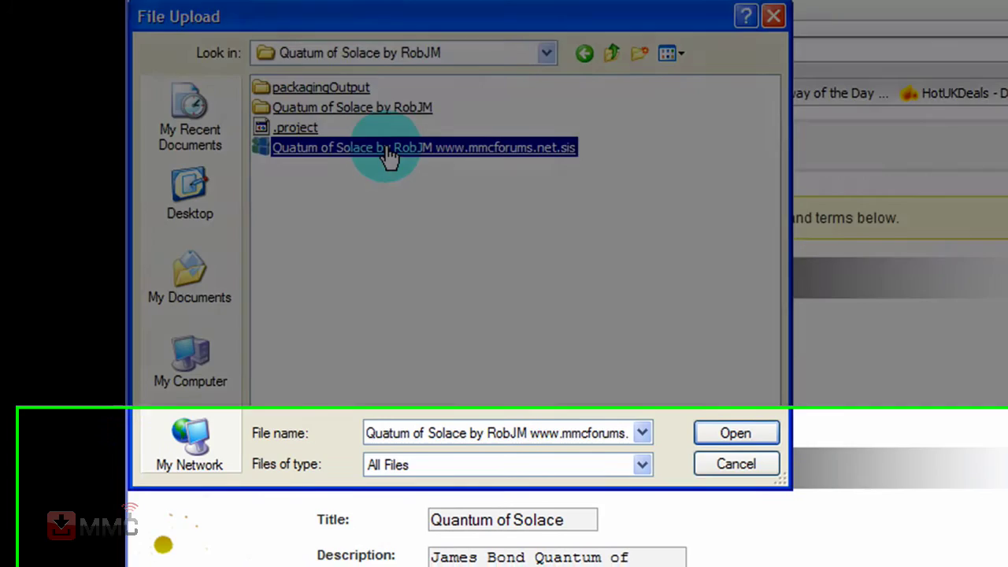
pyautogui.doubleClick(389, 154)
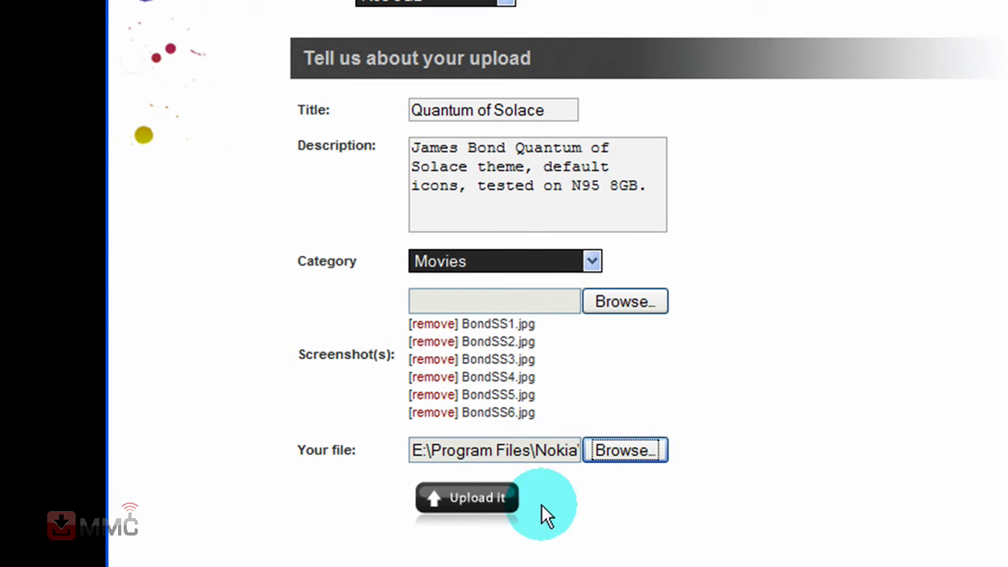
pyautogui.click(464, 512)
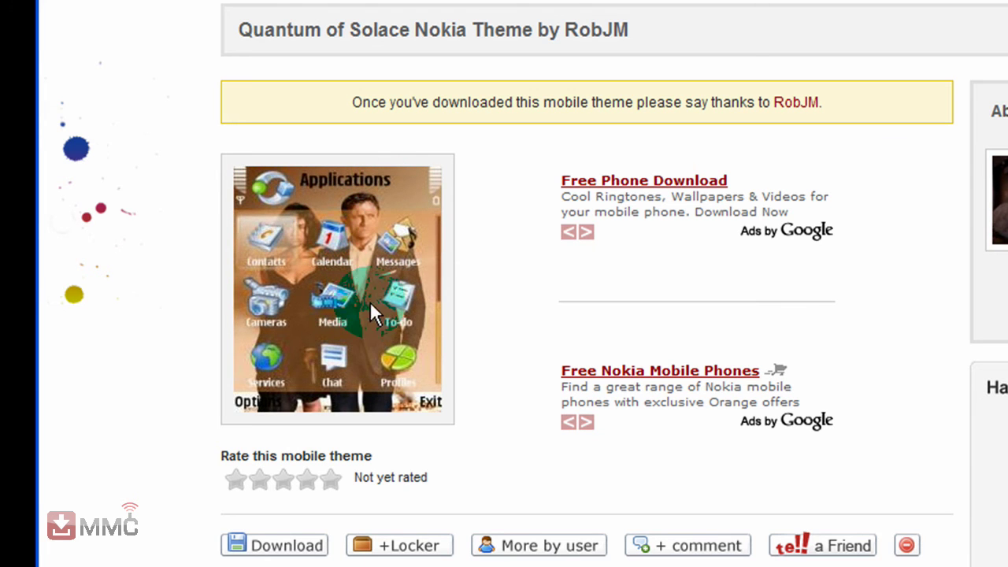
# Examine the uploaded Quantum of Solace theme's page, including its preview, compatible phones and reviews section
pyautogui.scroll(-2, 501, 279)
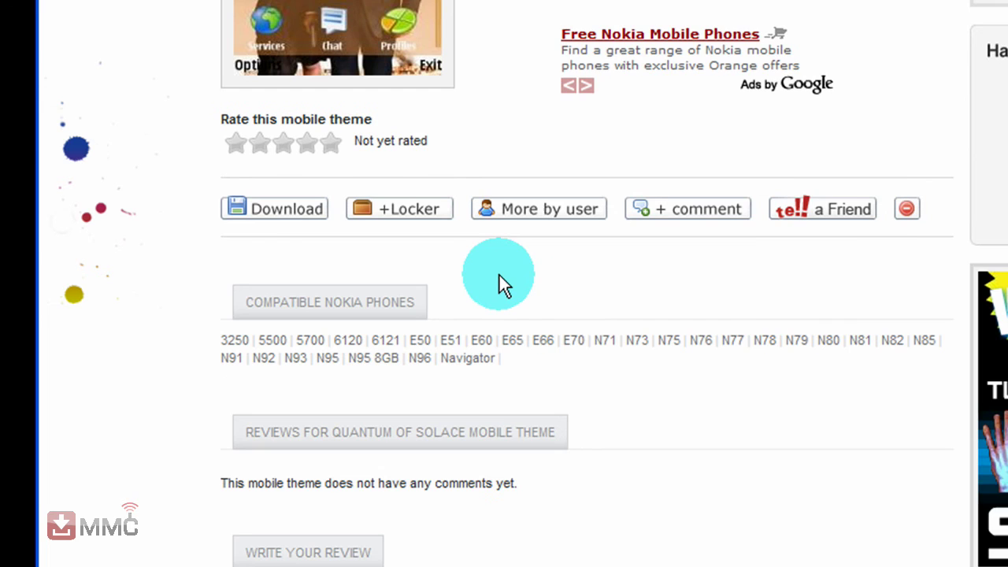
pyautogui.scroll(-3, 500, 275)
pyautogui.scroll(4, 500, 274)
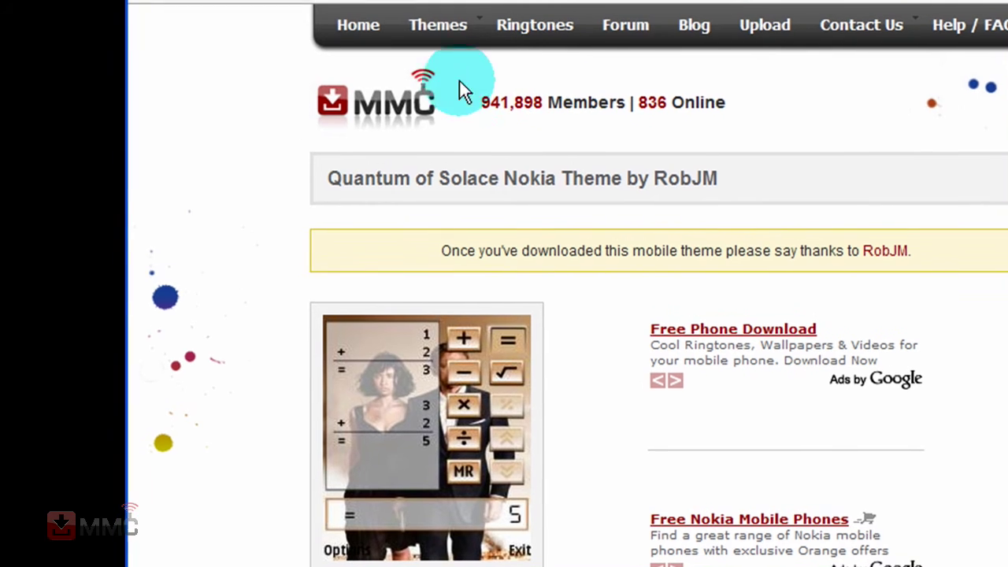
# Open the Nokia N95 8GB themes listing and look for the uploaded theme among the latest themes
pyautogui.moveTo(450, 25)
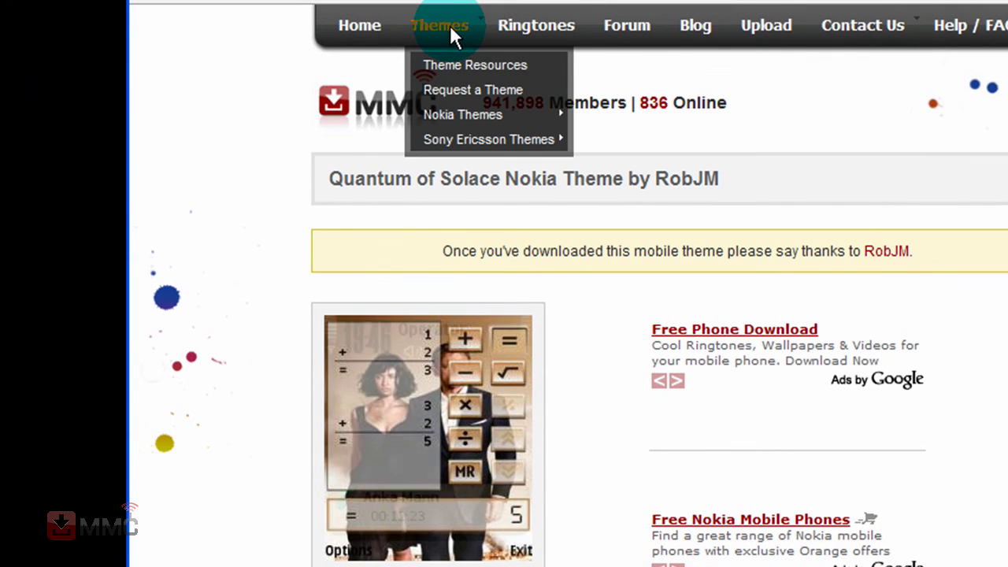
pyautogui.moveTo(462, 120)
pyautogui.moveTo(632, 130)
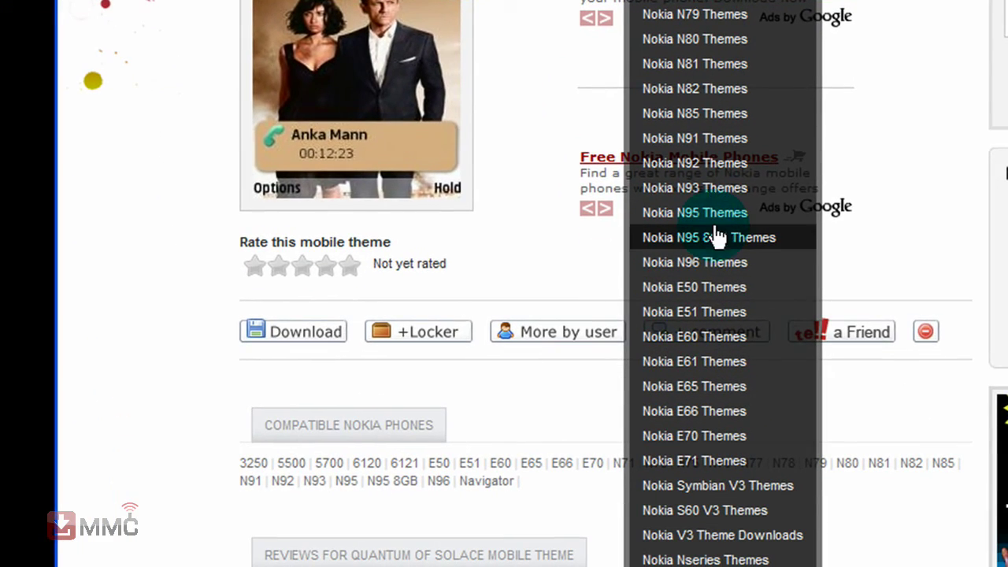
pyautogui.click(711, 246)
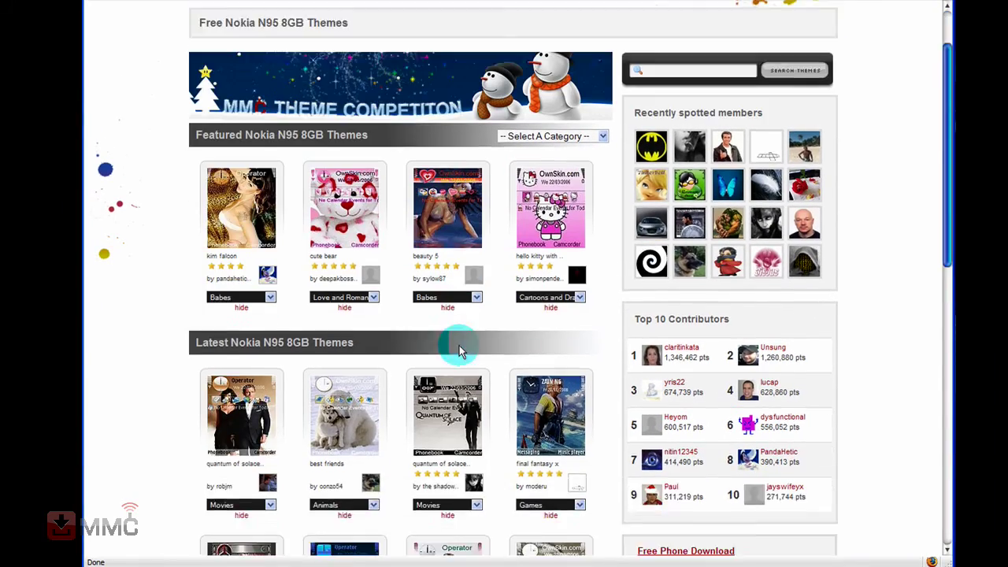
pyautogui.scroll(-6, 460, 351)
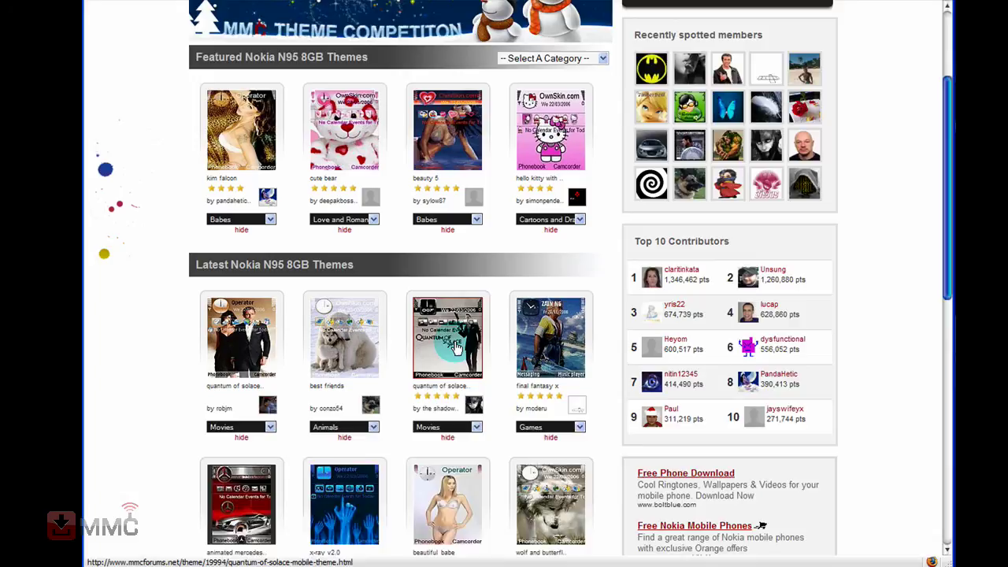